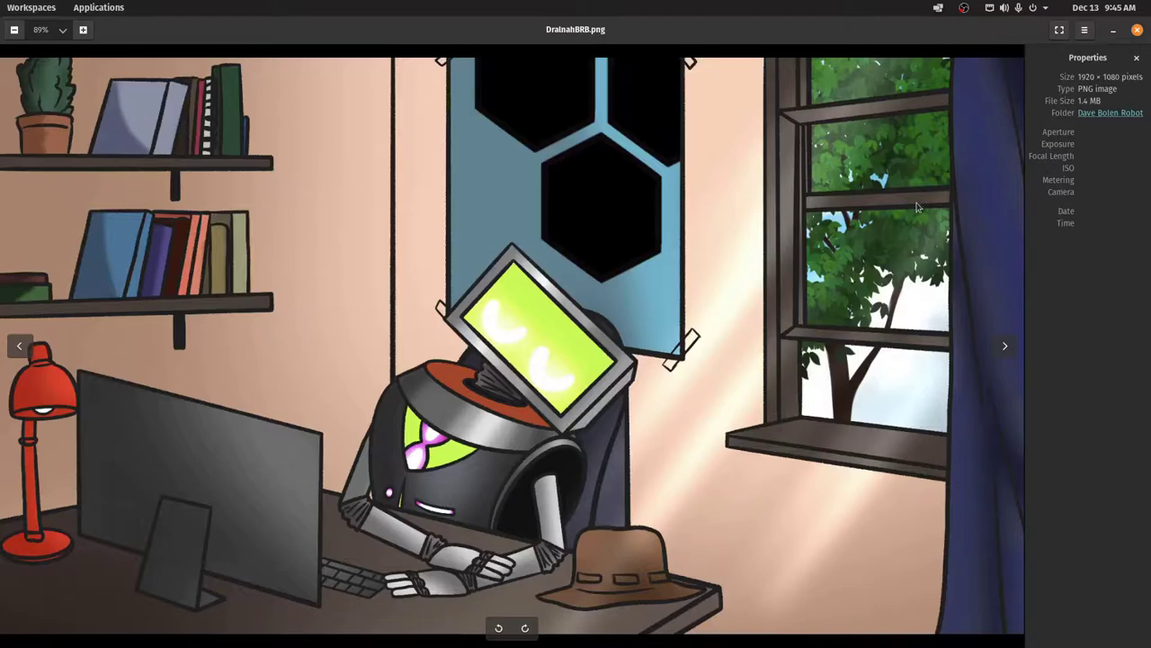
View the ShamusOffice.jpg reference photo and close the image viewer to return to Blender
key(Right)
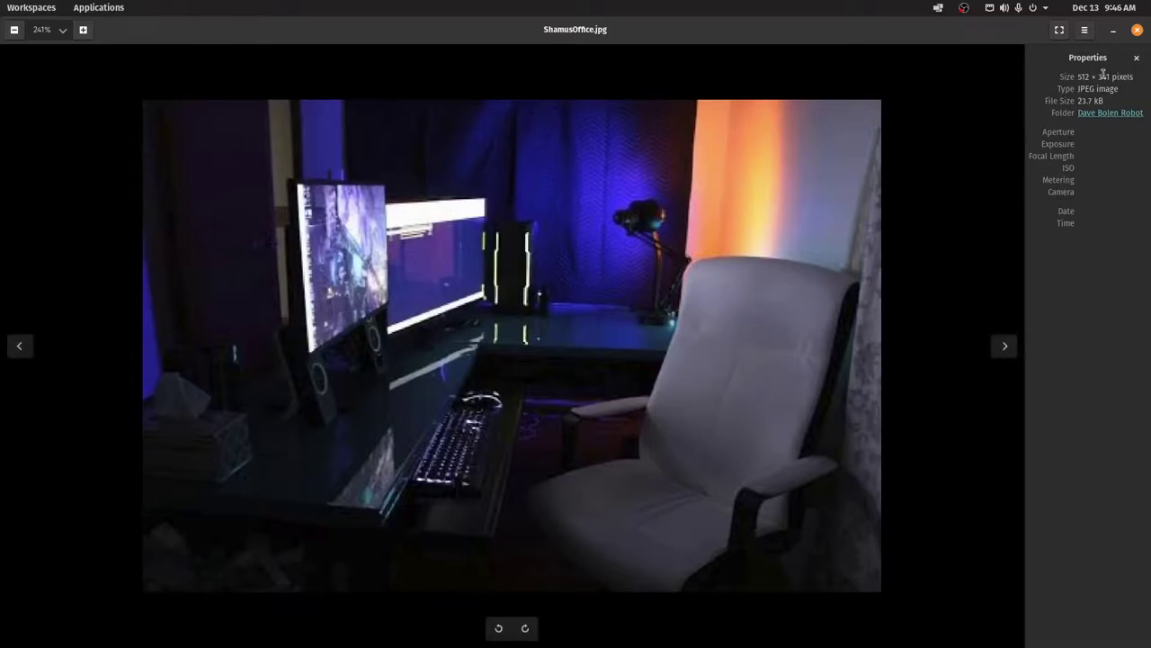
click(1137, 30)
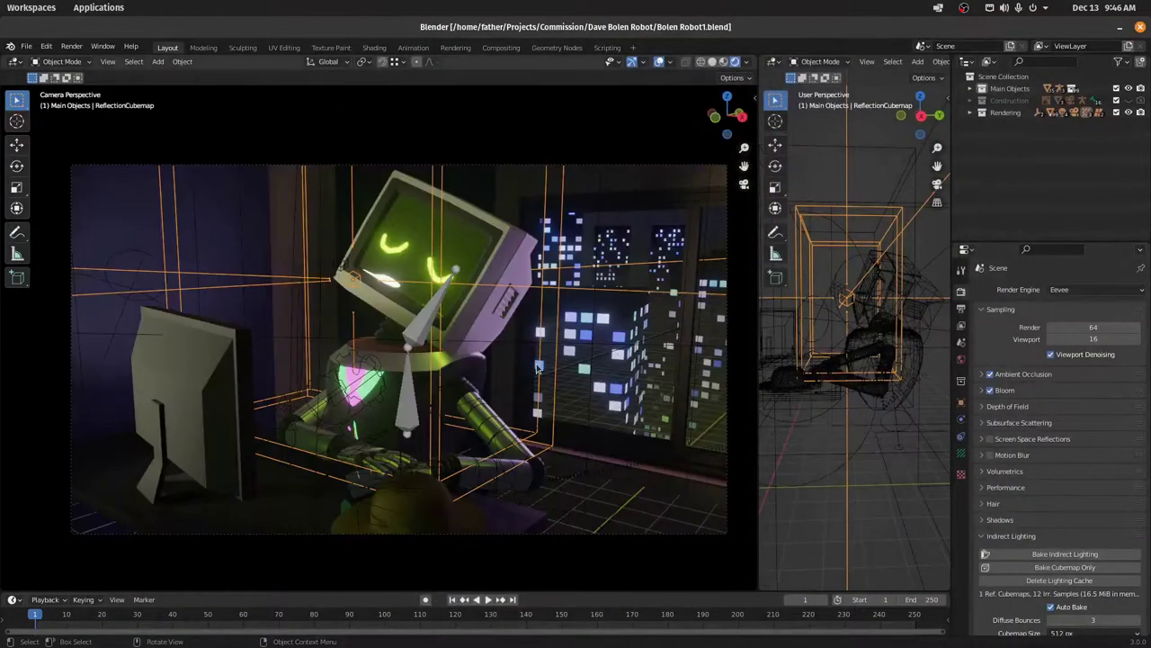
Inspect the reflection cubemap around the robot from several angles and check the Auto Bake option under the render settings' Indirect Lighting
middle_drag(439, 361, 349, 328)
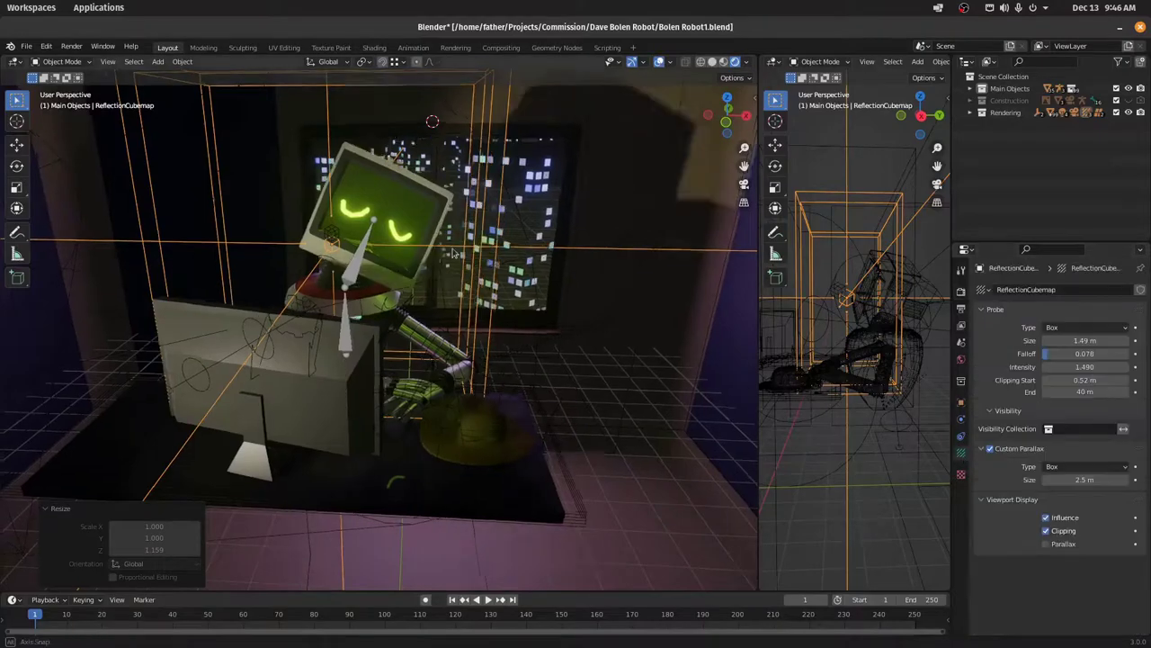
middle_drag(423, 270, 455, 315)
scroll(454, 315, down, 3)
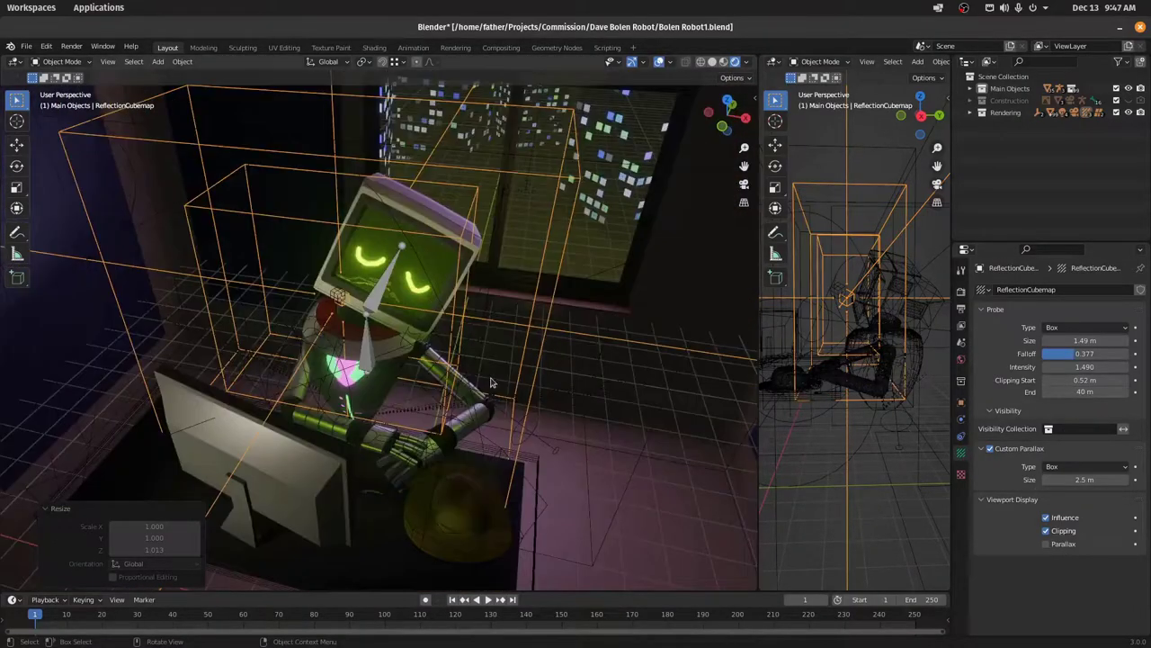
middle_drag(478, 368, 433, 302)
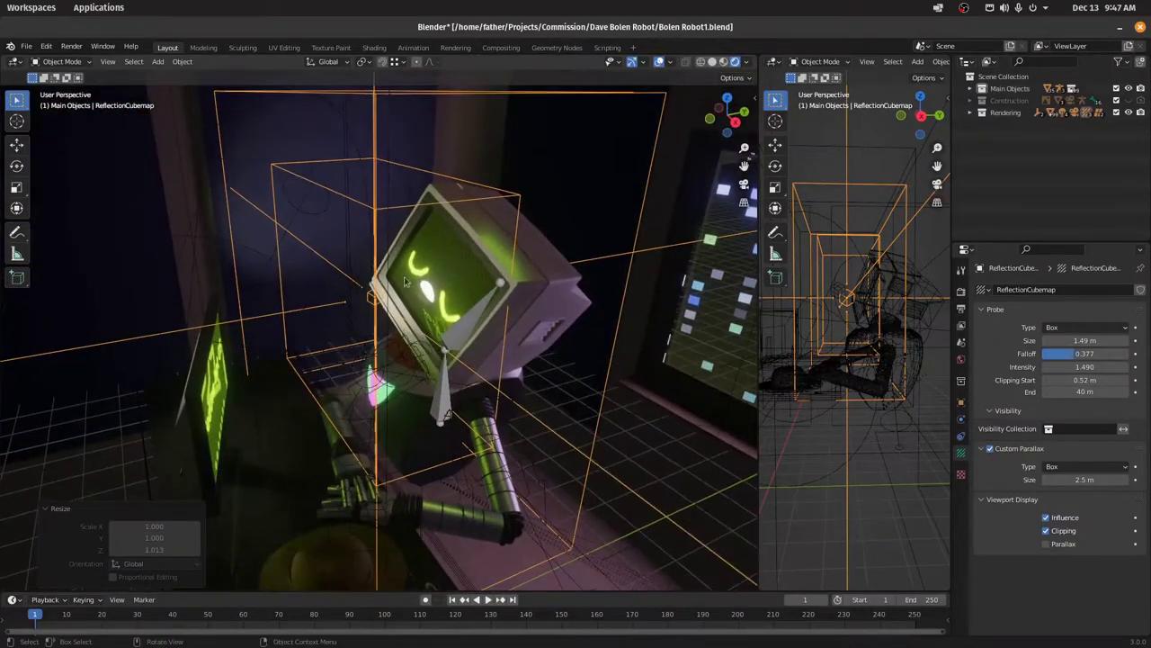
middle_drag(457, 340, 413, 342)
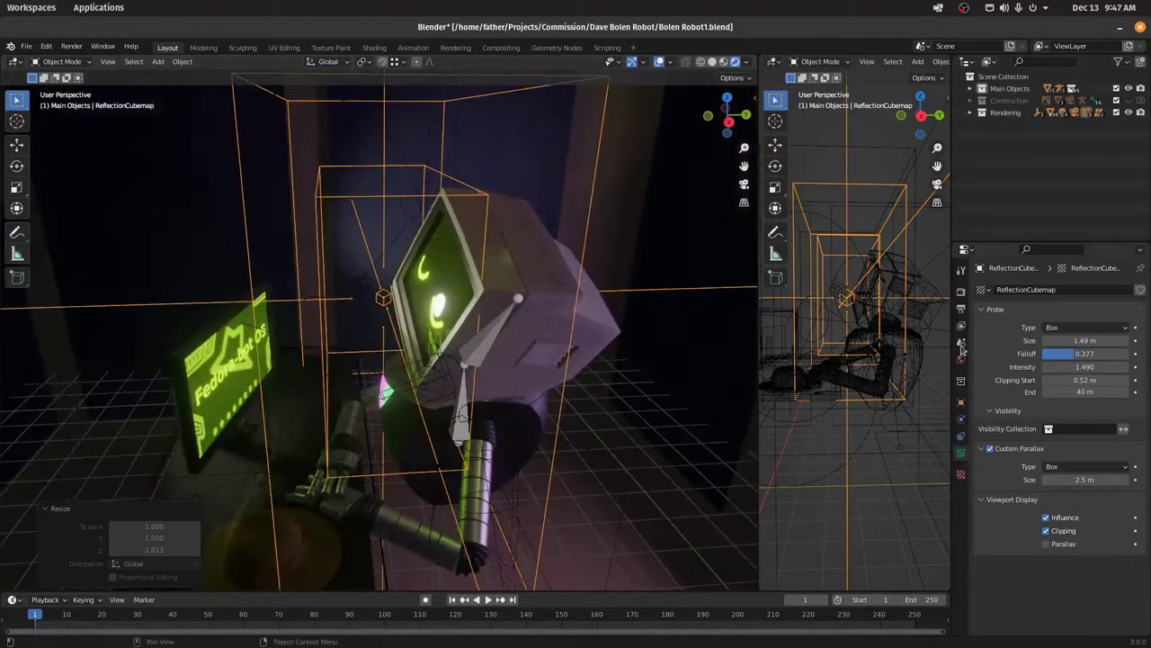
click(962, 293)
scroll(1061, 539, down, 6)
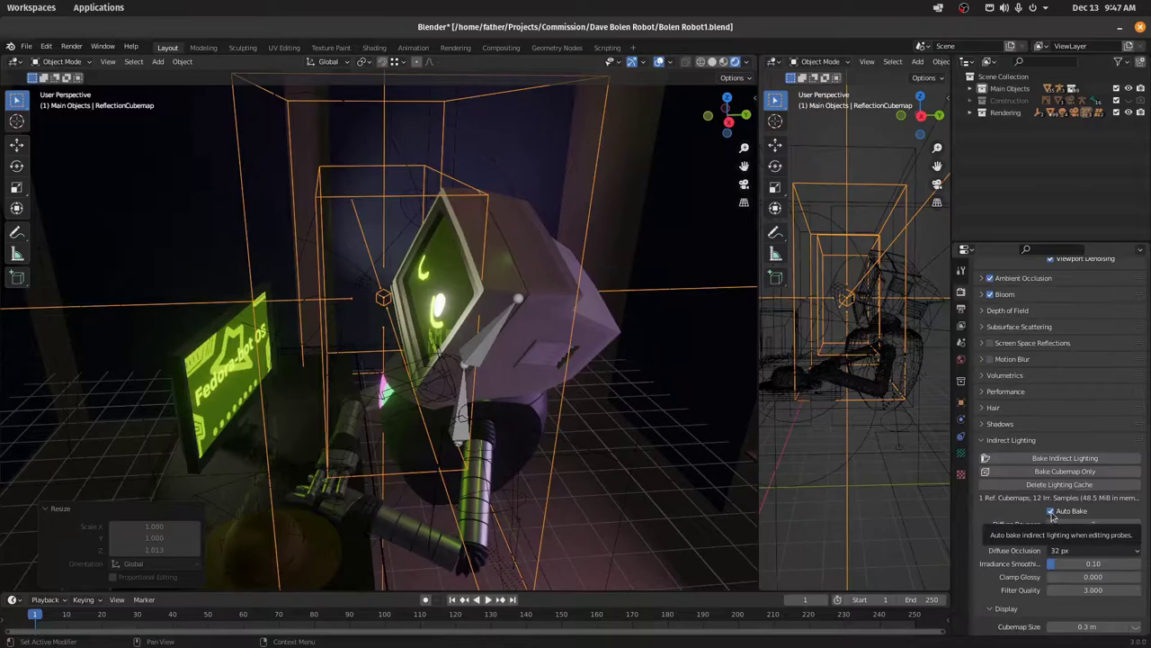
click(1051, 510)
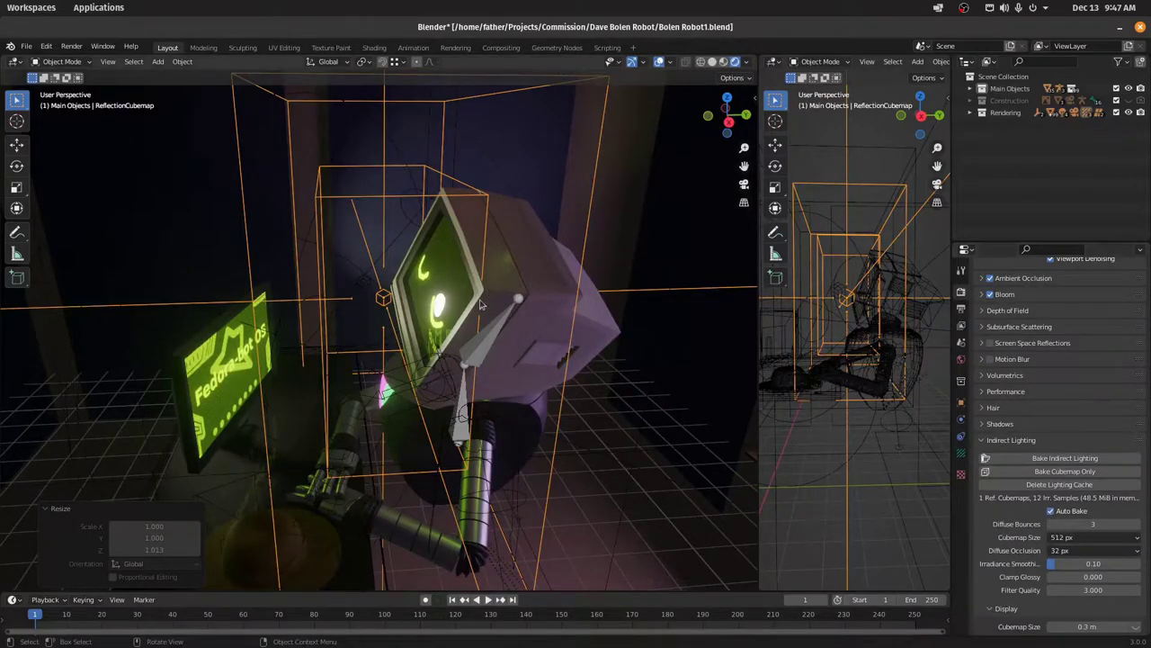
Put the robot's head armature in Pose Mode and trackball-rotate the upper bone by about -35.5° and -5.73°
click(485, 339)
mouse_move(486, 335)
middle_down()
mouse_move(482, 306)
mouse_move(433, 411)
mouse_move(470, 341)
middle_up()
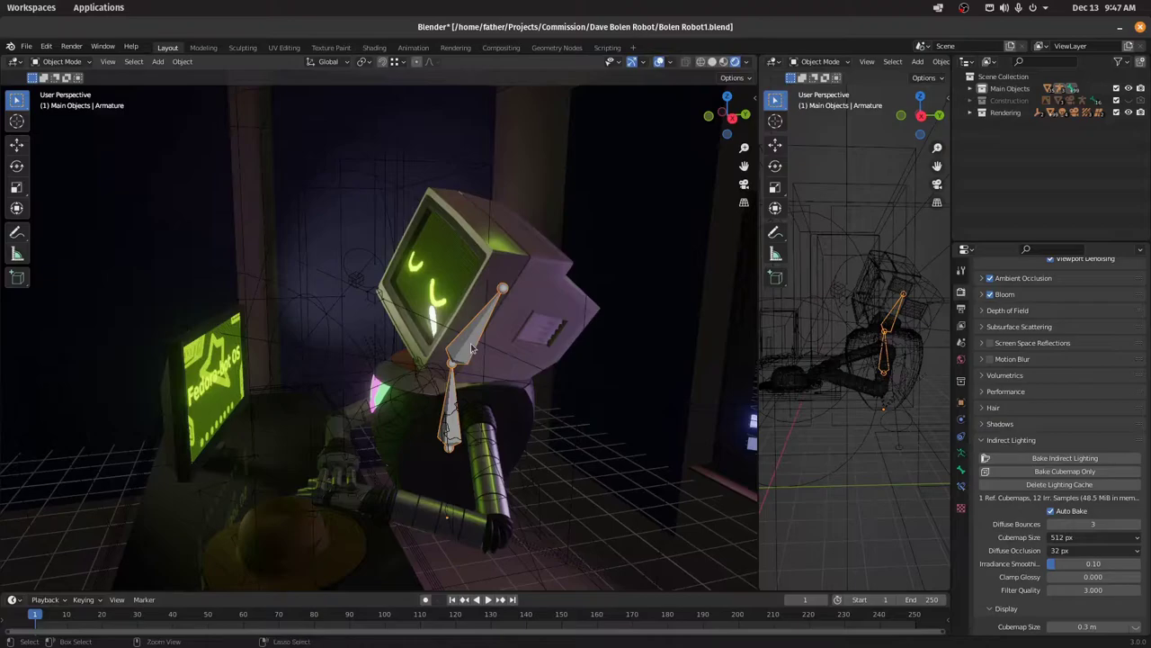
key(ctrl+Tab)
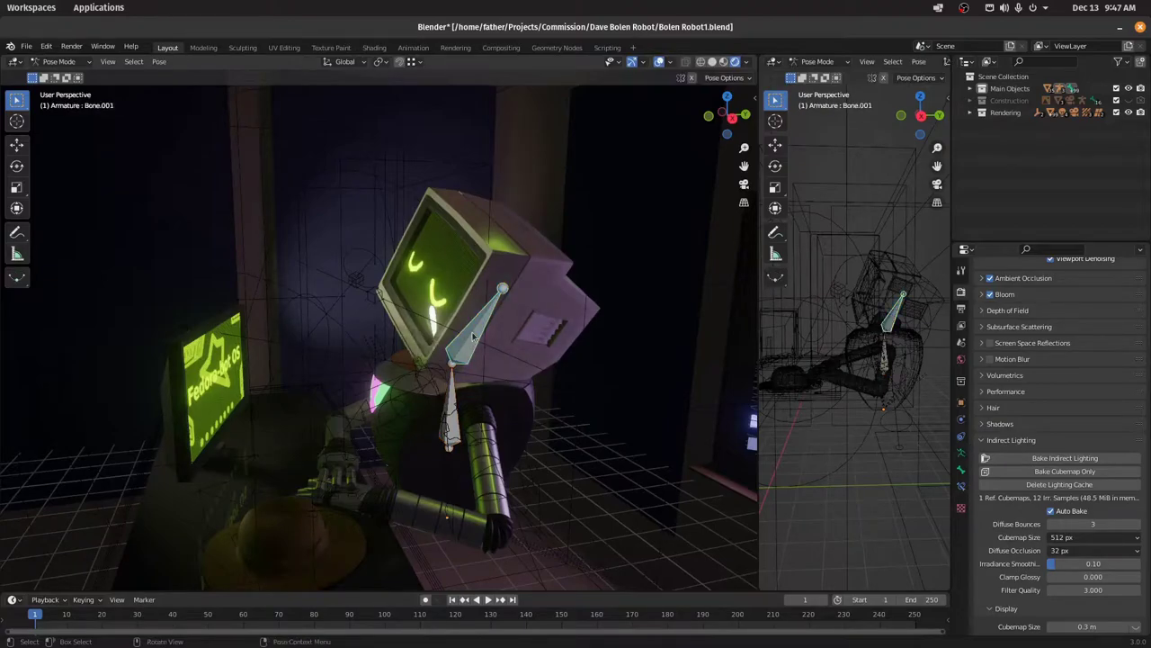
key(r)
key(r)
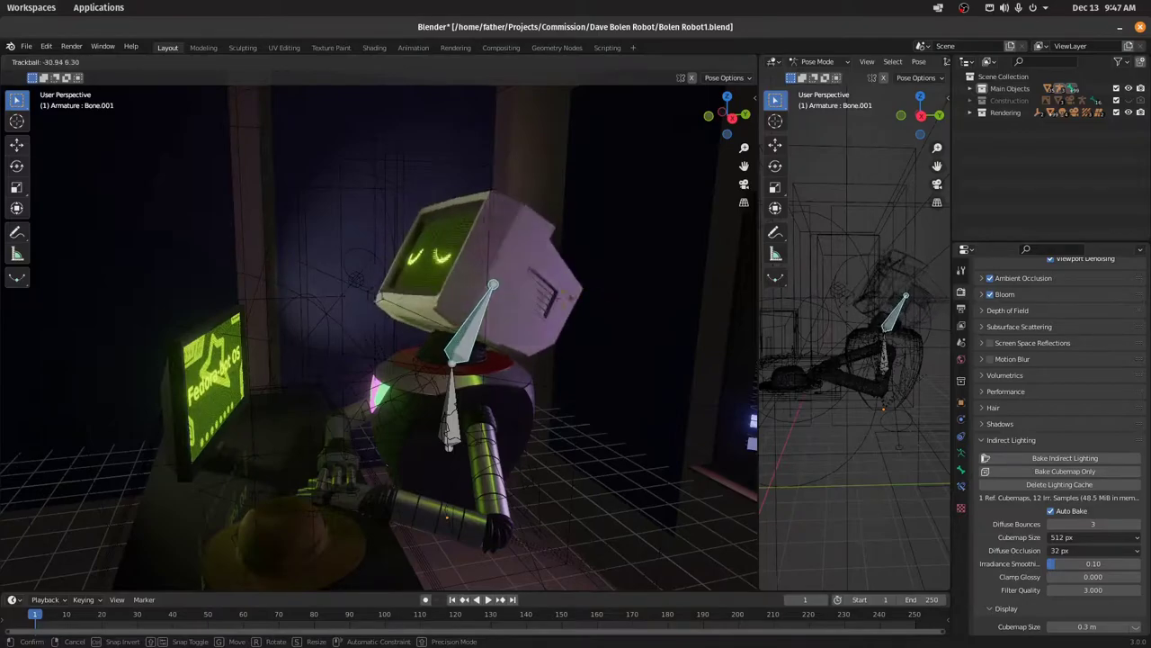
click(563, 291)
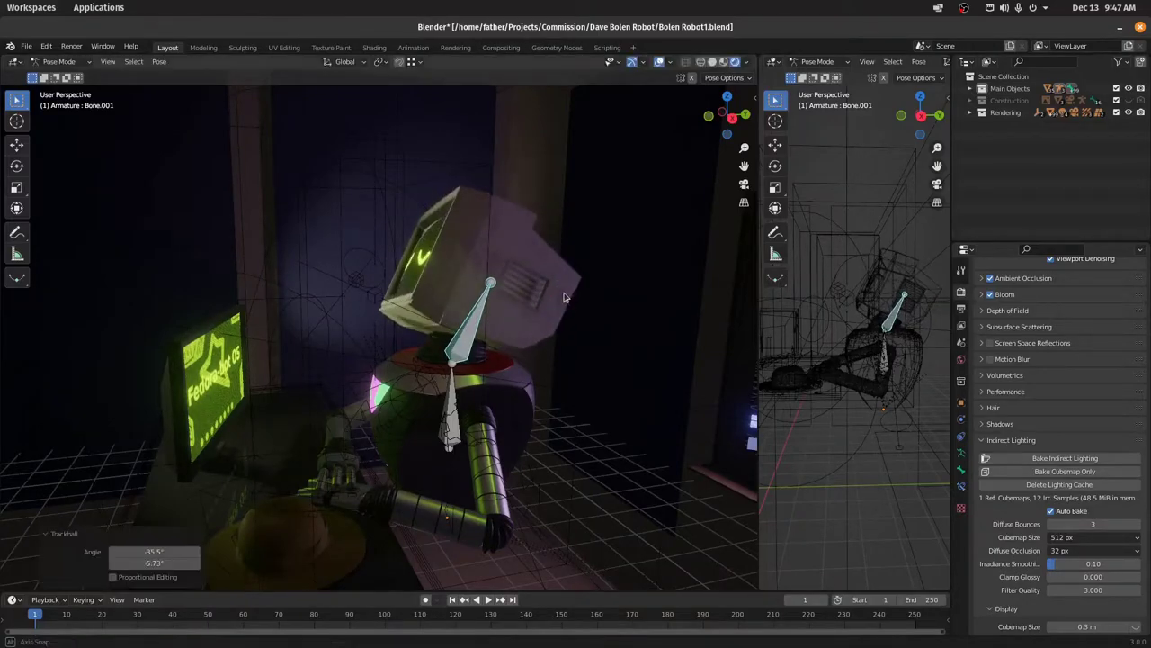
Rotate the head bone further with plain and trackball rotations until the screen faces forward over the desk
key(r)
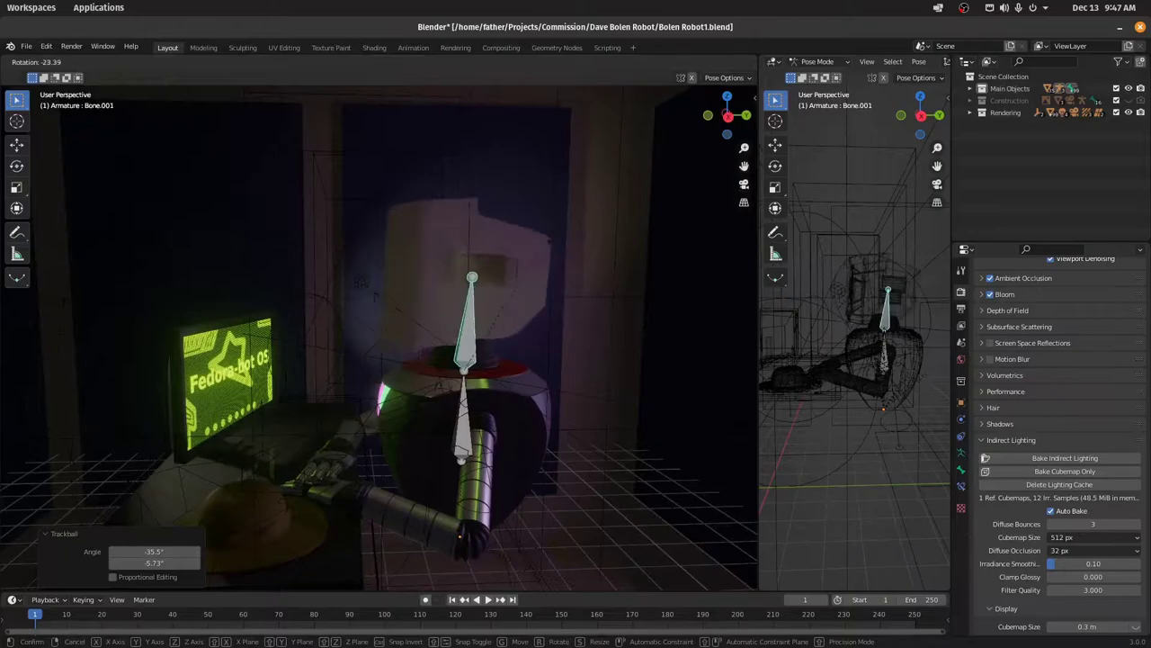
click(584, 269)
middle_drag(486, 297, 620, 335)
key(r)
key(r)
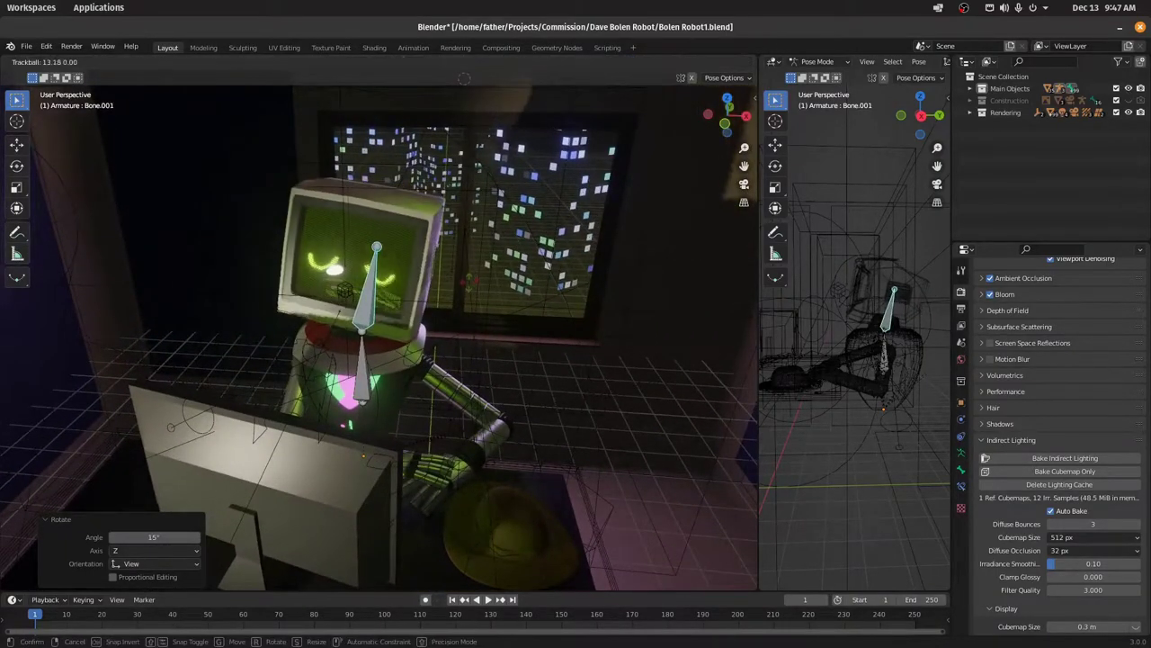
click(526, 290)
key(r)
click(514, 248)
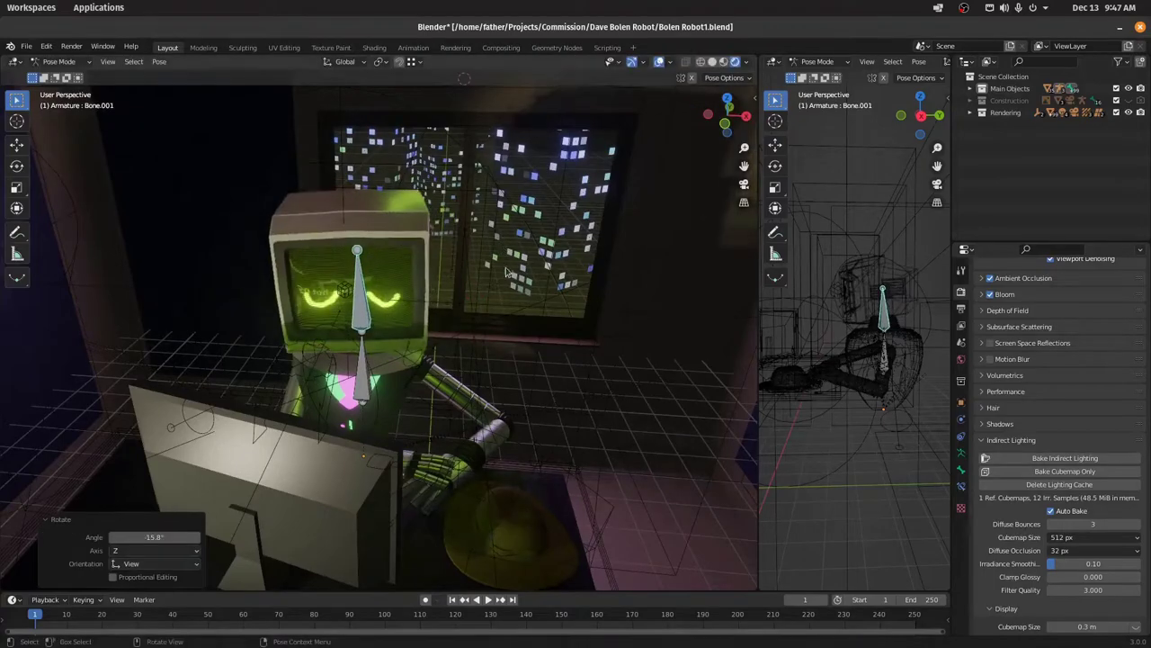
Undo the head bone rotations to restore the tilted head pose and return the armature to Object Mode
middle_drag(576, 236, 354, 278)
middle_drag(469, 299, 459, 338)
key(r)
right_click(477, 399)
key(ctrl+z)
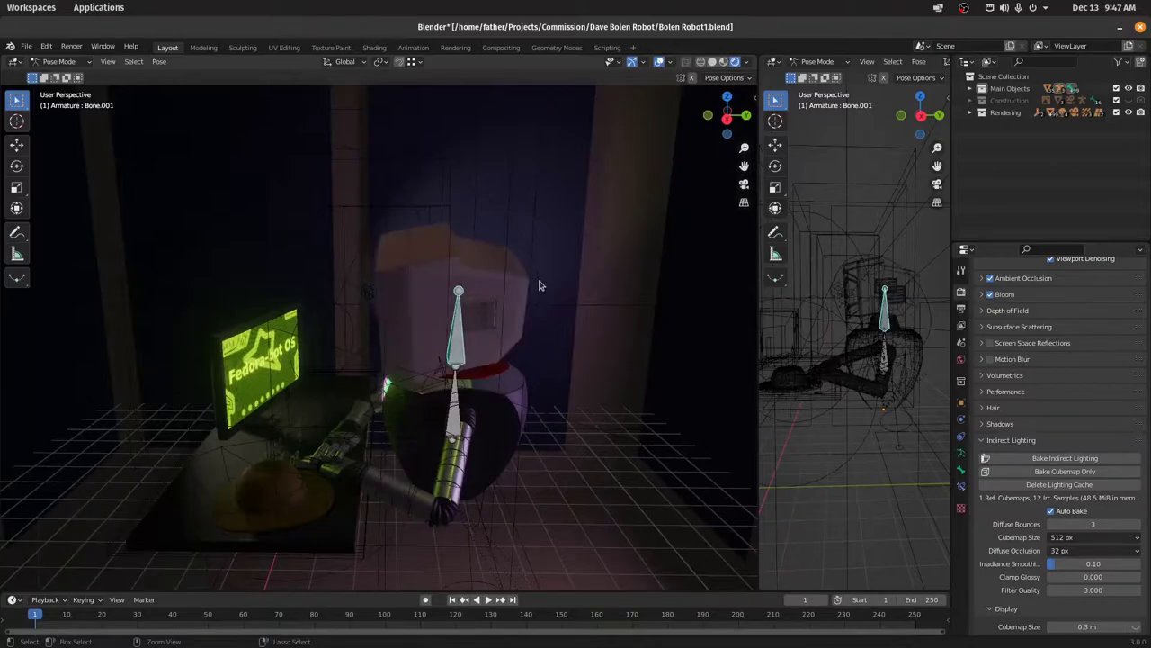
key(ctrl+shift+z)
key(ctrl+z)
key(ctrl+z)
middle_drag(486, 378, 497, 366)
key(ctrl+Tab)
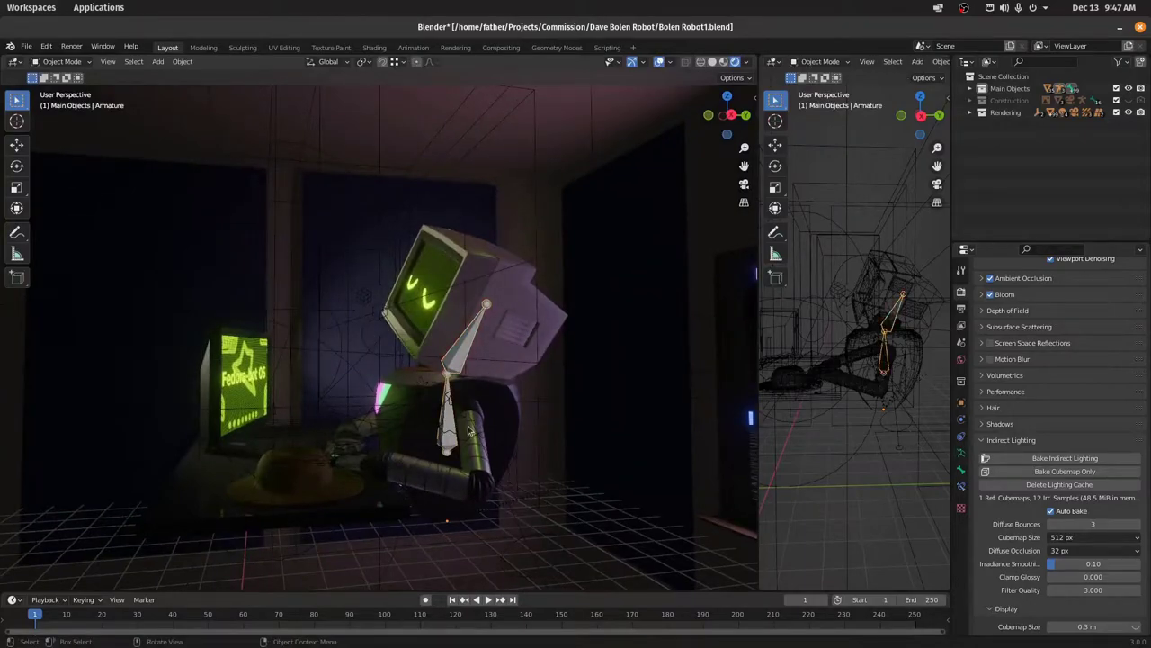
Put the robot's left arm rig in Pose Mode and try moving its hand IK control
click(468, 432)
click(469, 436)
middle_drag(457, 307, 349, 317)
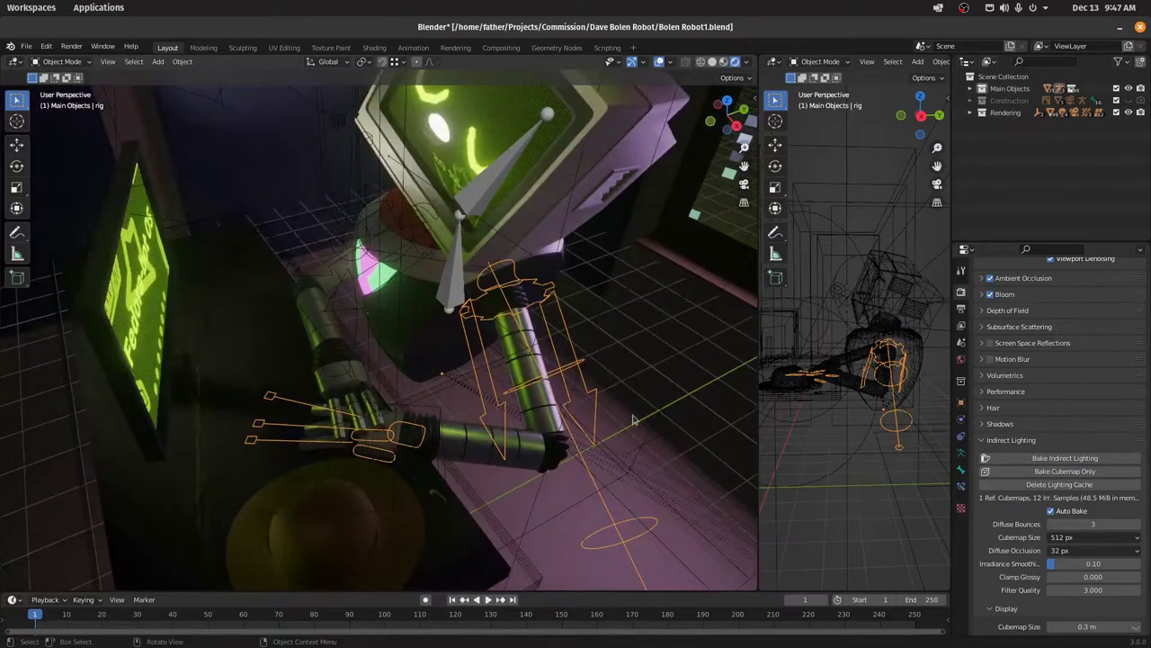
middle_drag(627, 416, 468, 342)
key(ctrl+Tab)
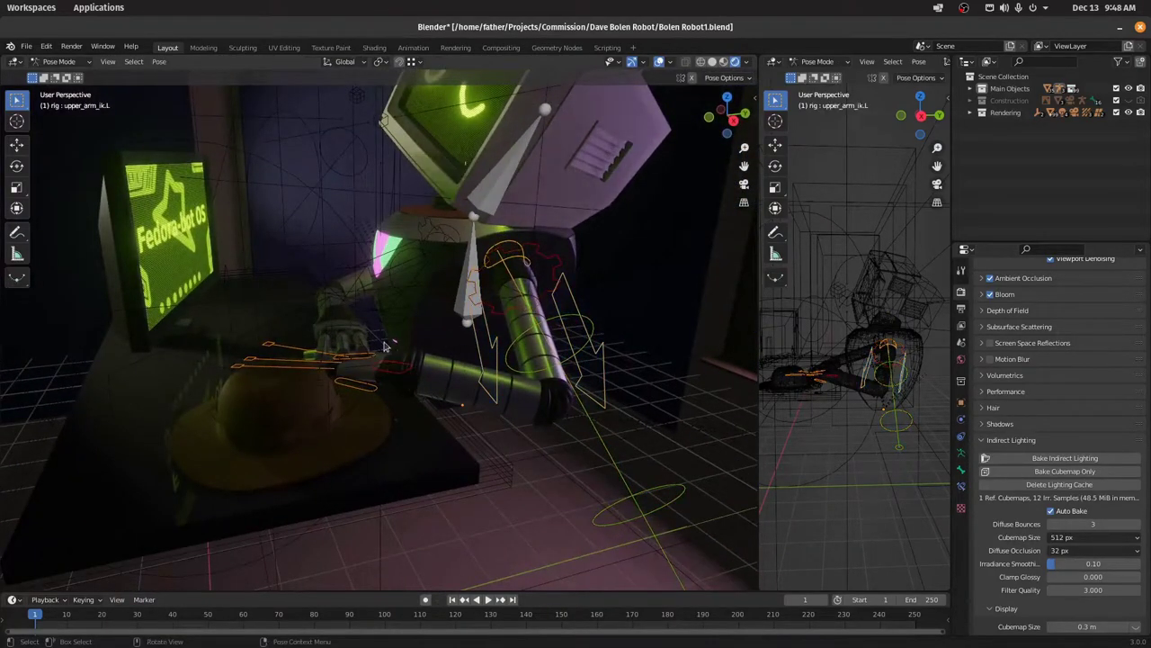
click(288, 371)
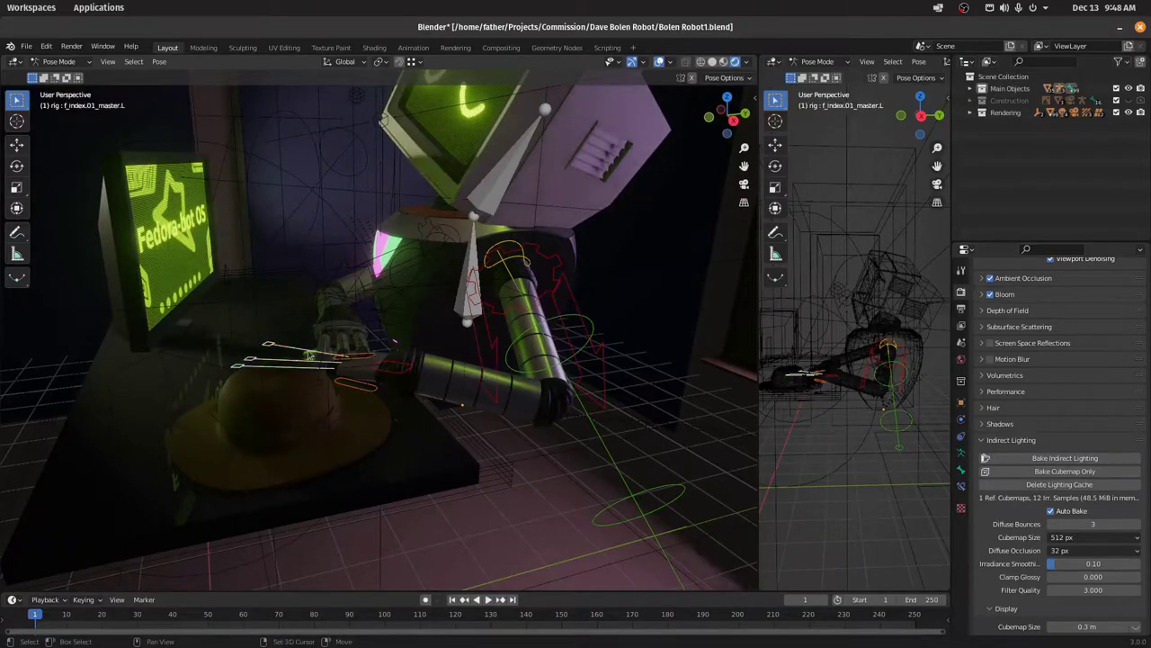
click(405, 376)
middle_drag(405, 376, 488, 351)
key(g)
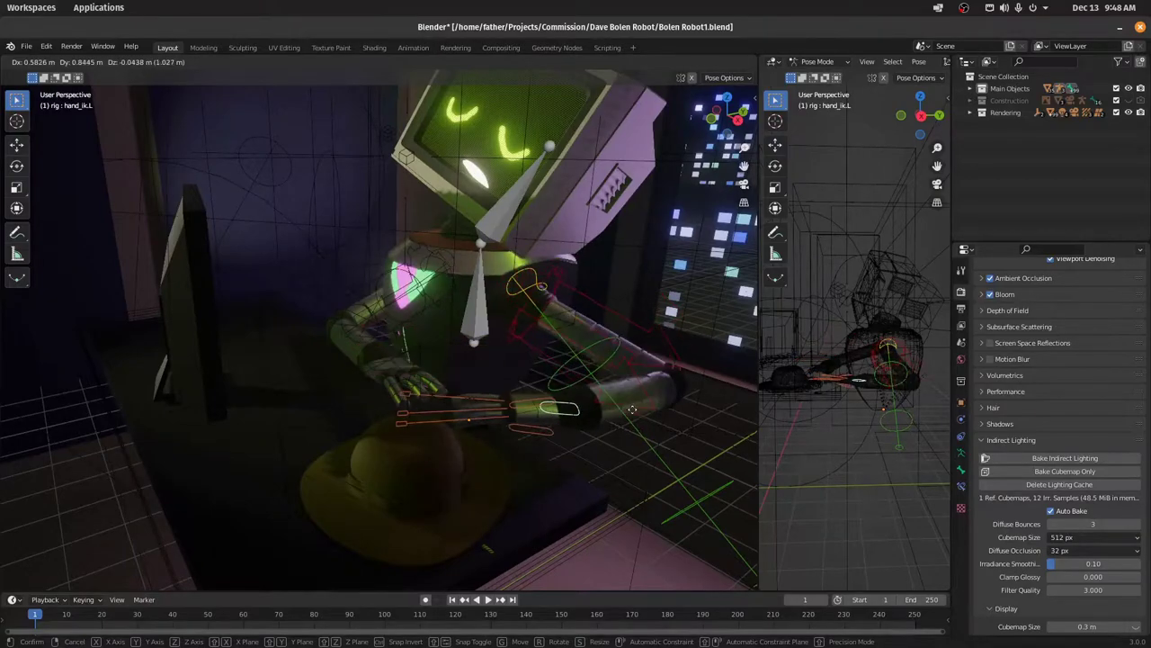
click(336, 411)
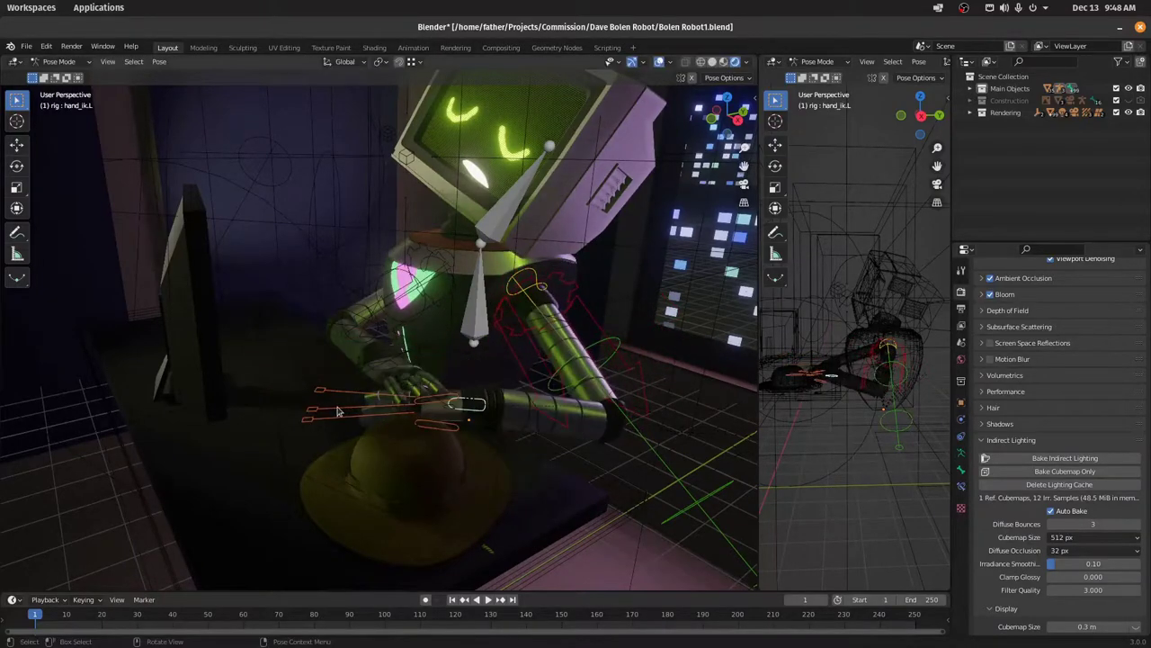
Select the three finger master controls of the left hand and try scaling and trackball-rotating them
click(343, 400)
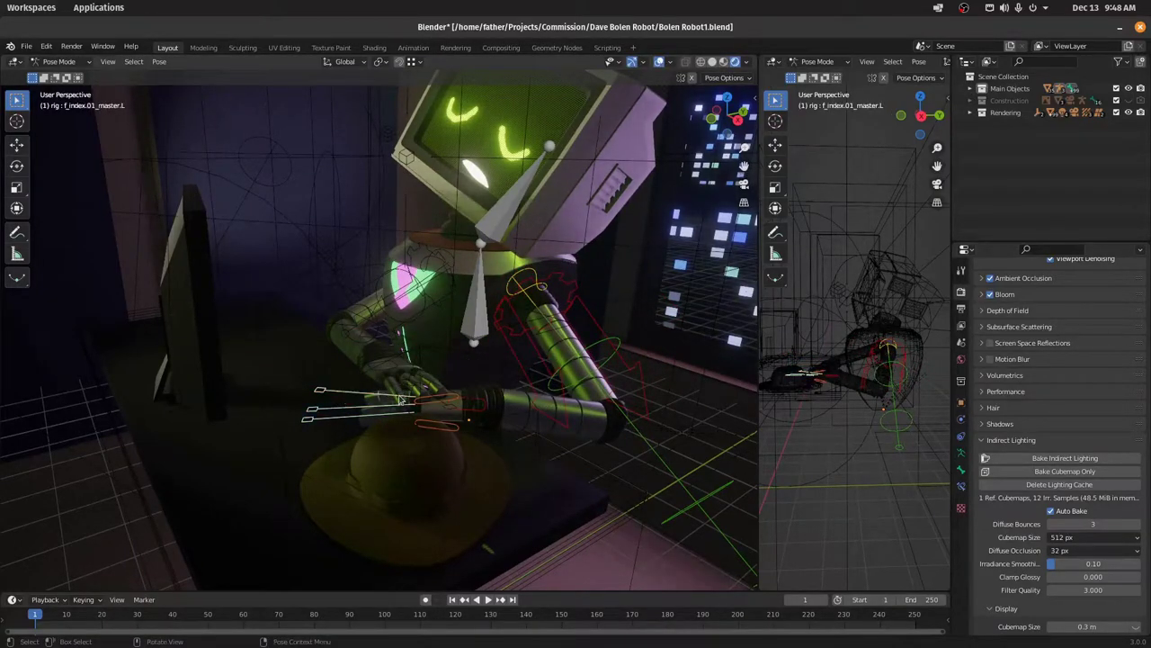
scroll(402, 400, up, 6)
key(s)
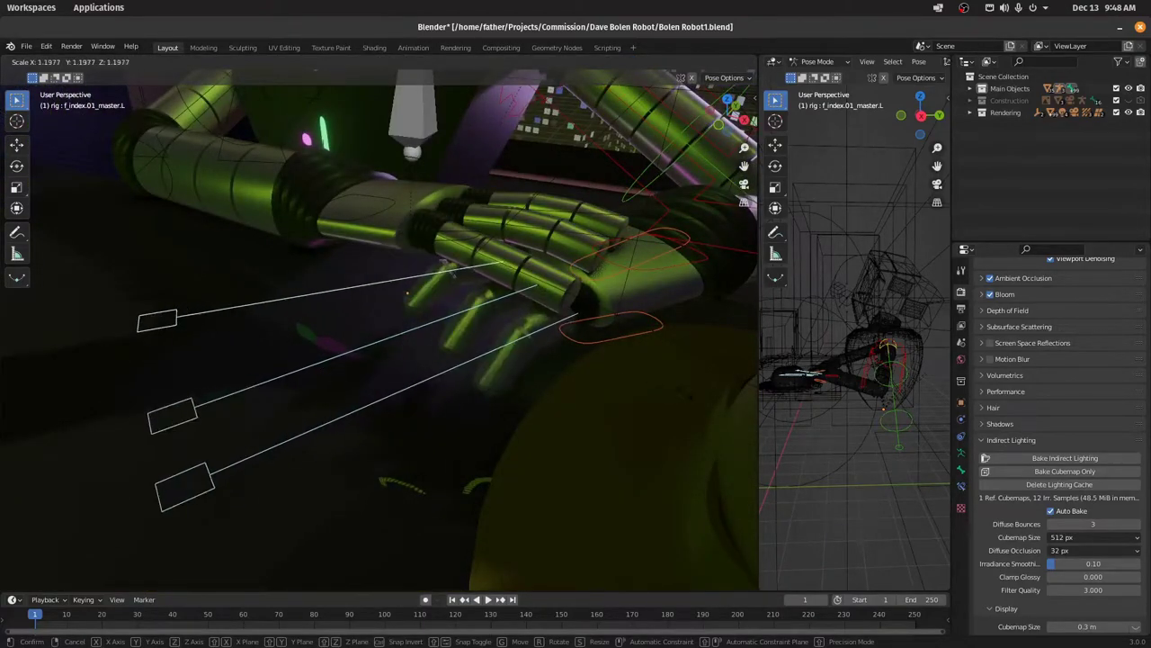
right_click(609, 396)
middle_drag(559, 395, 609, 388)
key(r)
key(r)
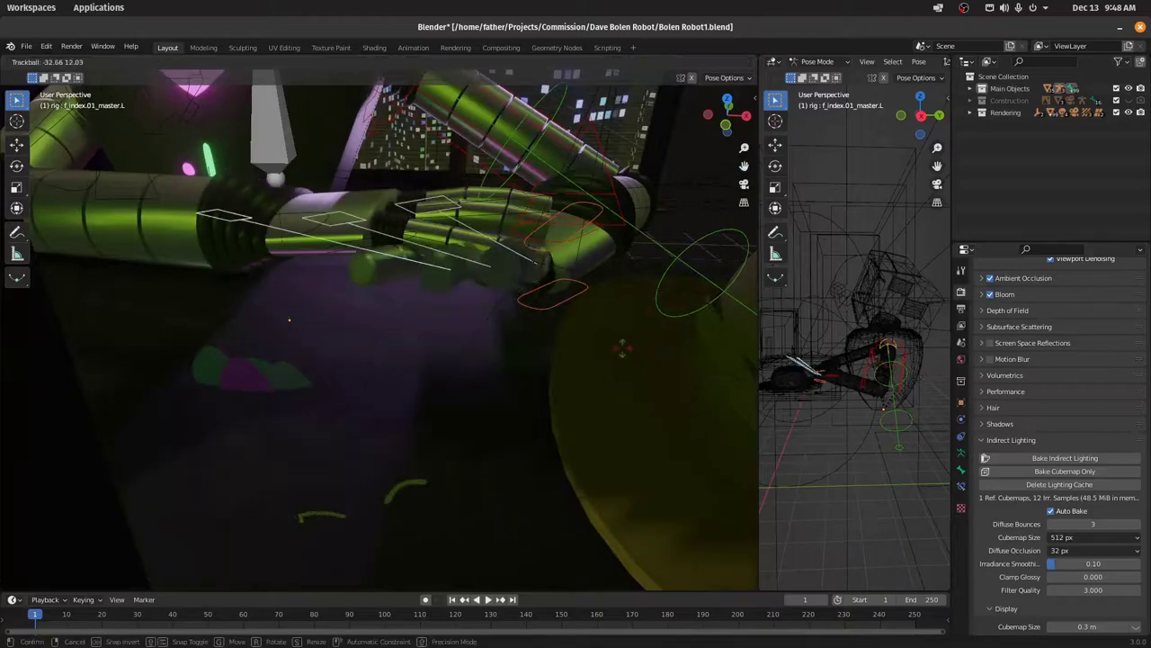
right_click(597, 311)
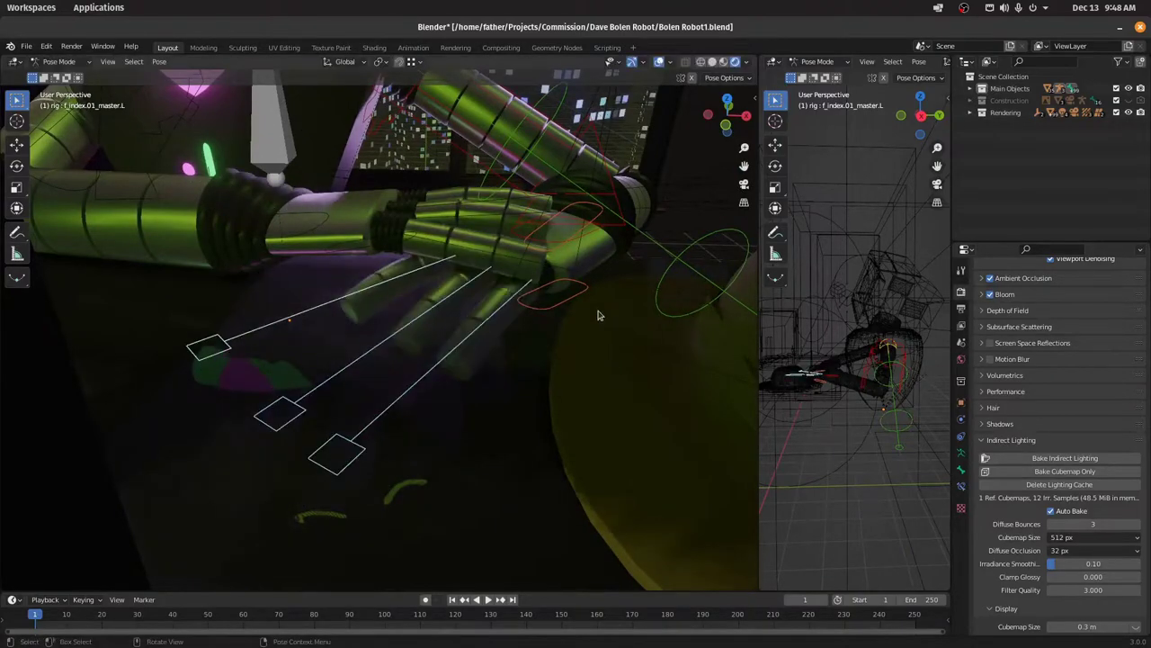
Switch Pose Mode to the other arm's rig and try rotating its index finger control downward
middle_drag(596, 311, 534, 315)
click(548, 287)
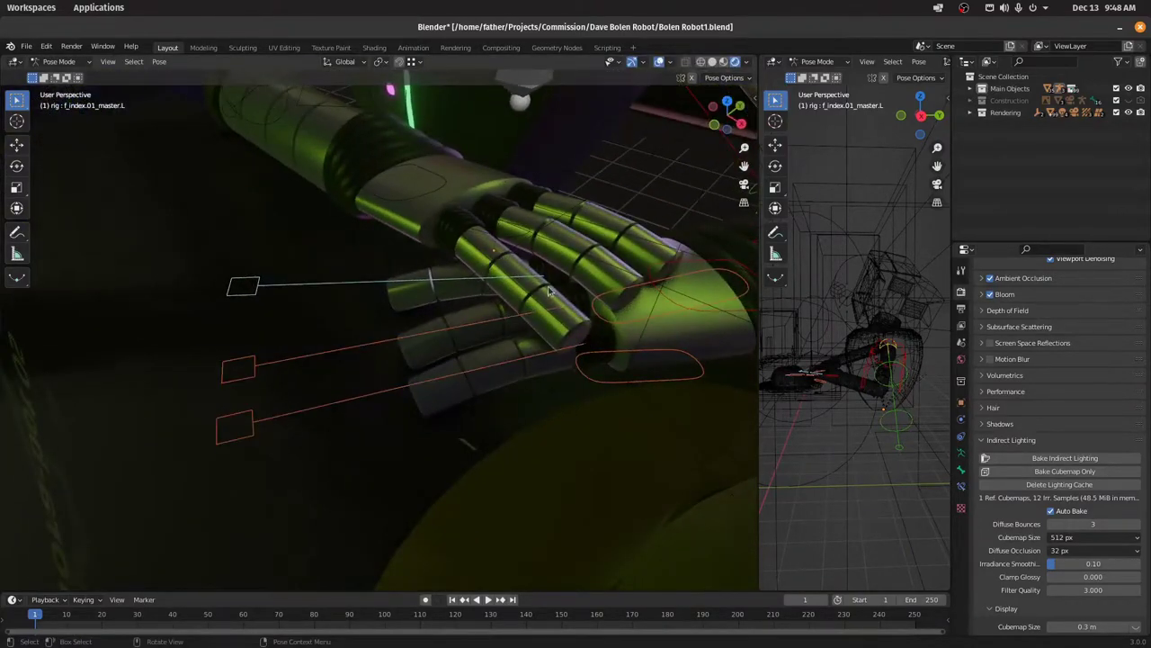
key(ctrl+Tab)
click(483, 256)
key(ctrl+Tab)
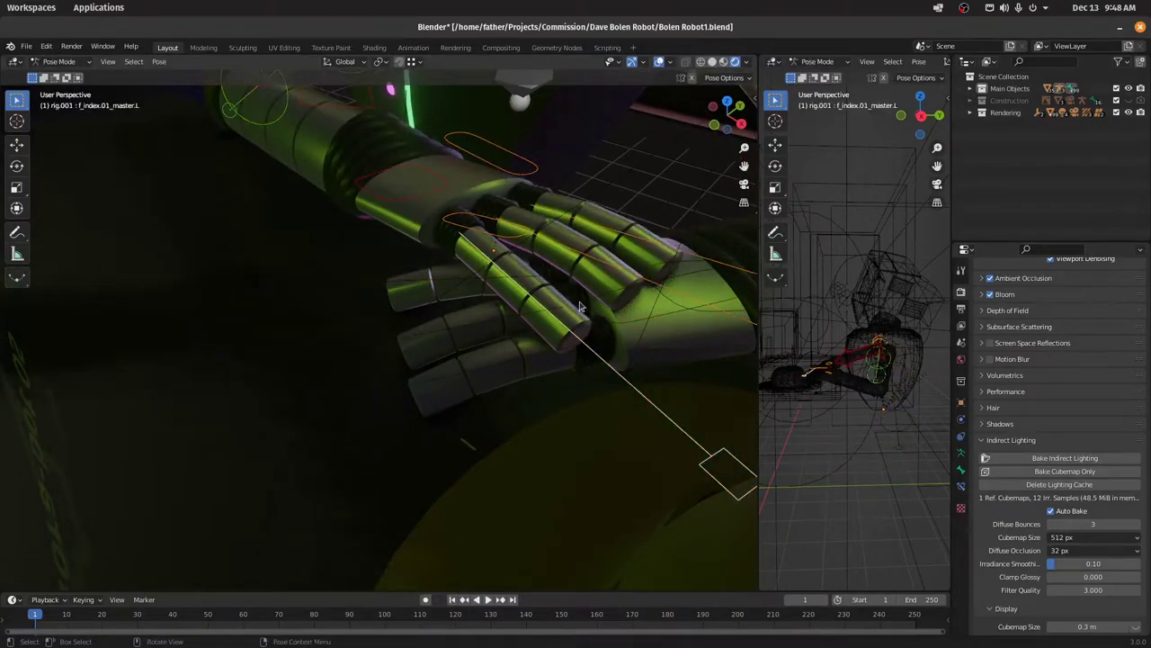
key(r)
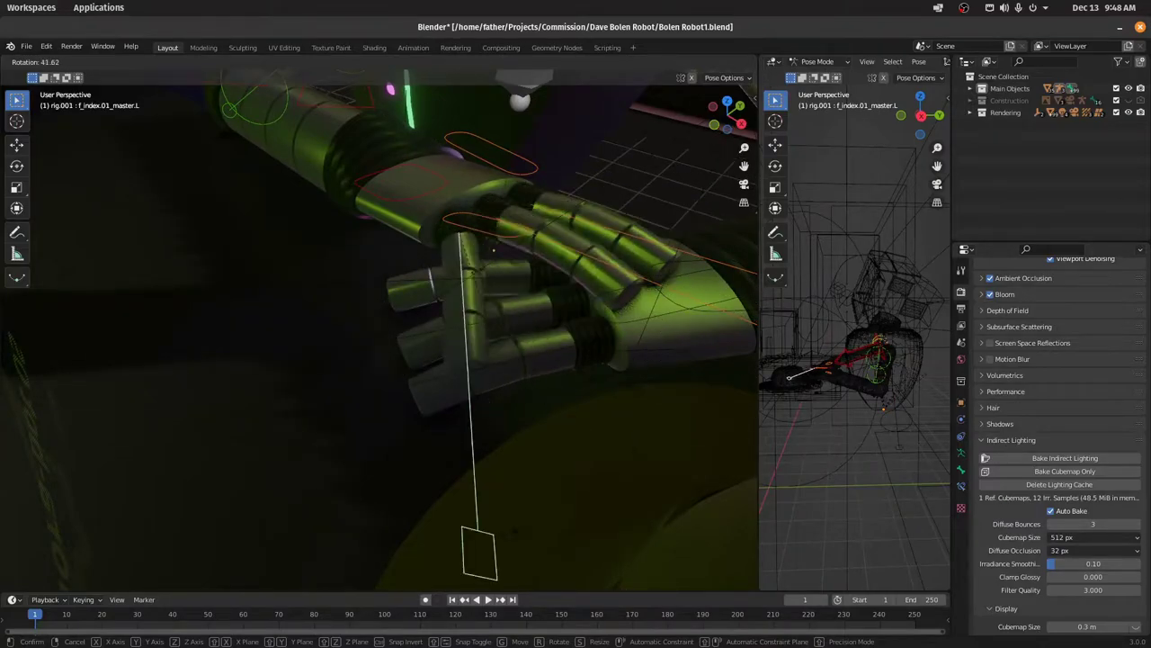
right_click(516, 212)
Try rotating the same index finger upward, away from the hand beneath it
scroll(517, 213, up, 3)
shift+middle_drag(516, 212, 477, 373)
middle_drag(477, 374, 483, 381)
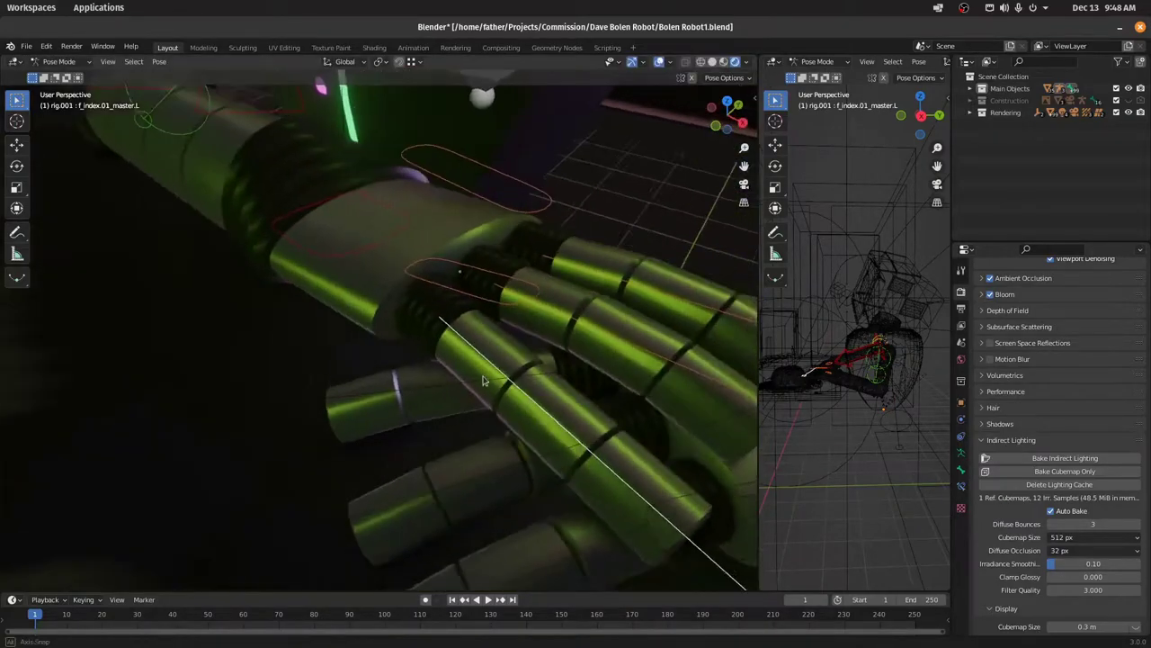
scroll(483, 380, down, 5)
key(r)
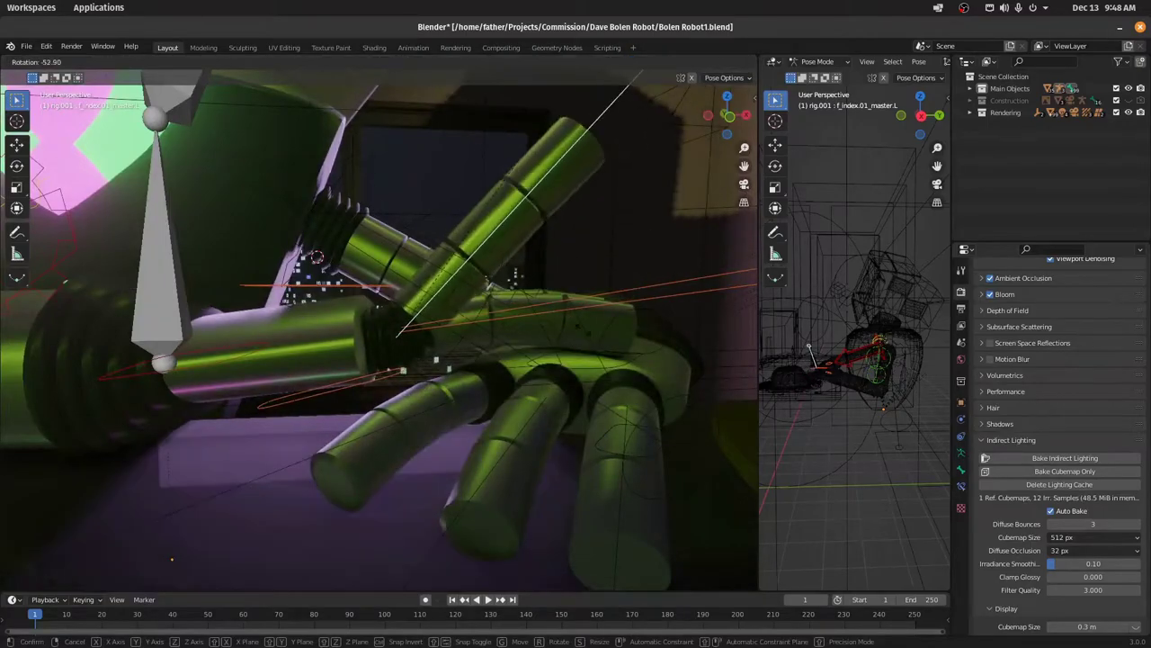
right_click(589, 165)
Leave Pose Mode, then try moving the hat on the desk and scaling it to about twice its size
middle_drag(588, 164, 457, 447)
scroll(516, 359, down, 8)
scroll(458, 315, down, 5)
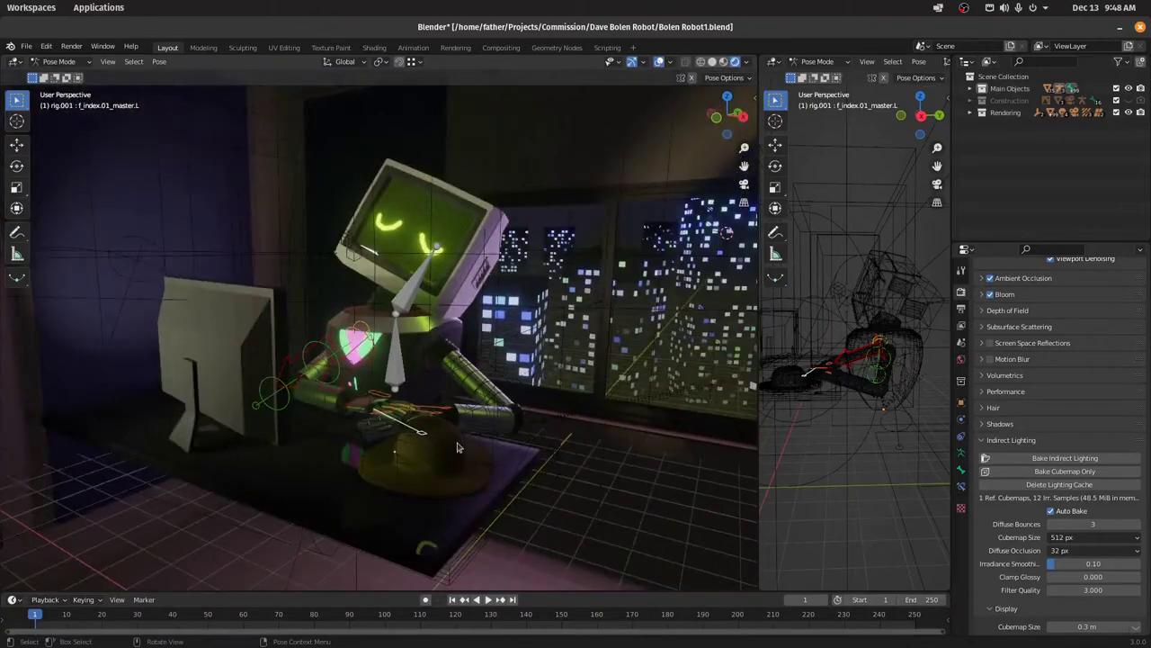
key(ctrl+Tab)
click(428, 485)
key(g)
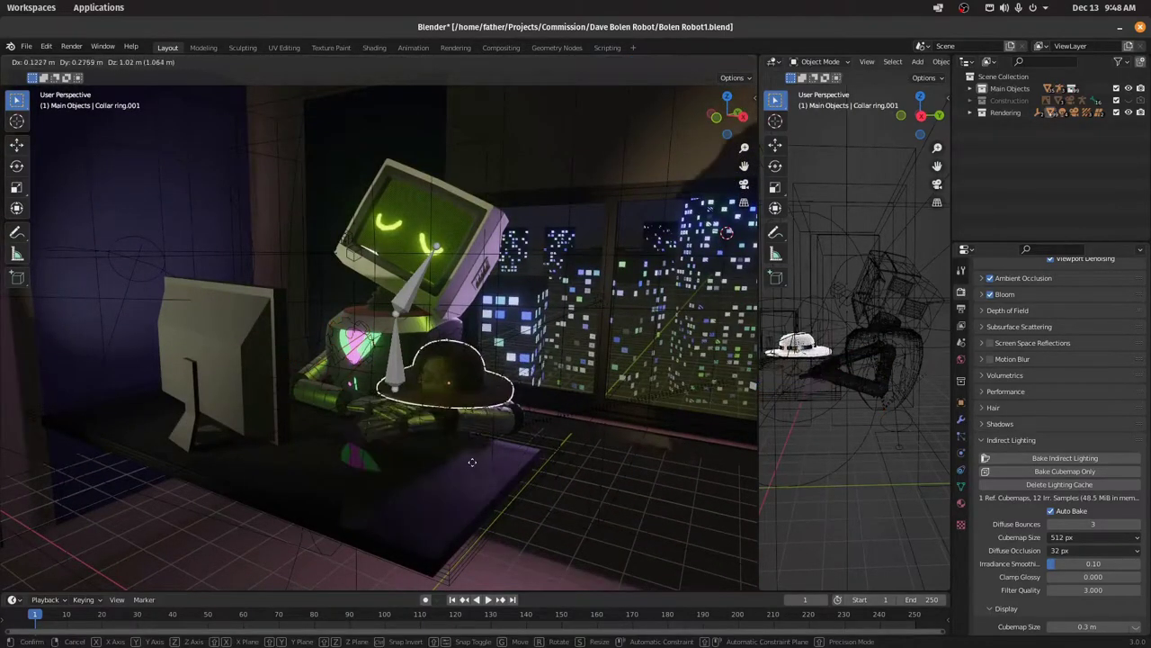
right_click(463, 441)
middle_drag(490, 358, 537, 395)
key(s)
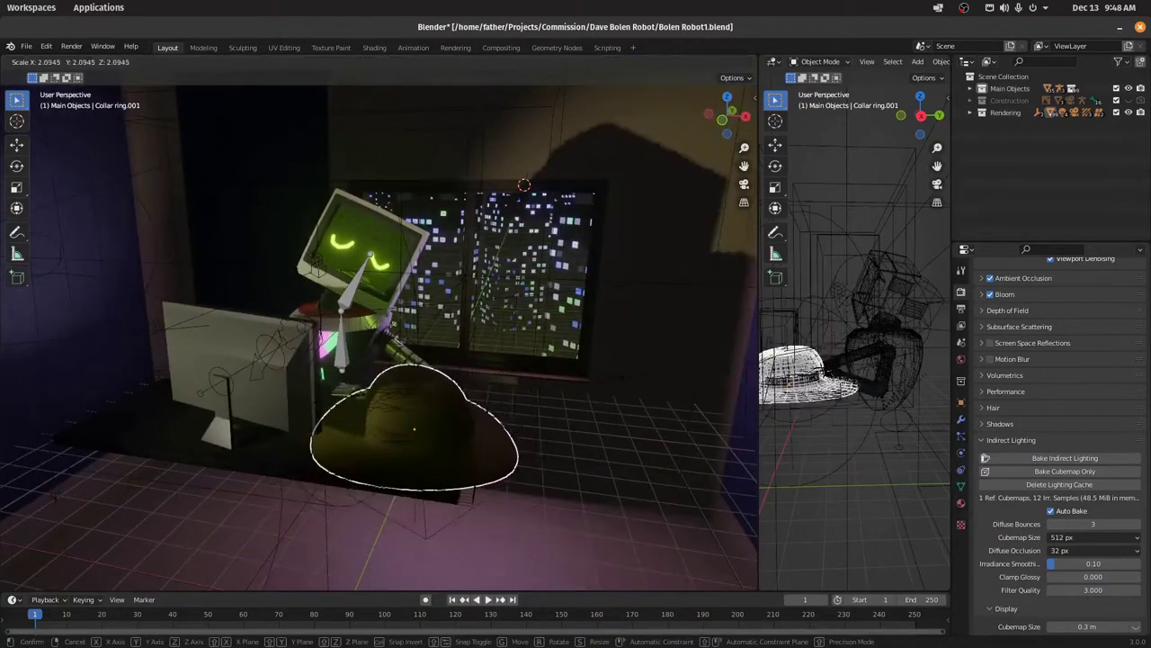
right_click(458, 354)
Select a lit building window outside the office and expand its material's emission ColorRamp and factor Multiply inputs
middle_drag(458, 355, 441, 303)
scroll(453, 414, up, 2)
click(450, 300)
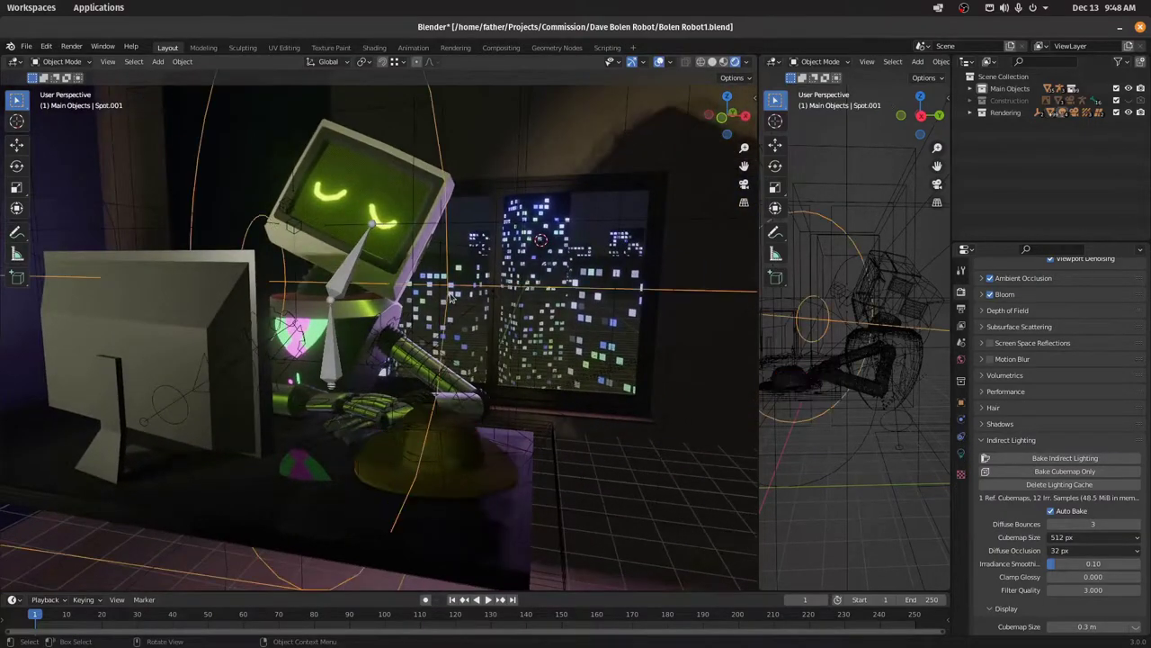
click(453, 296)
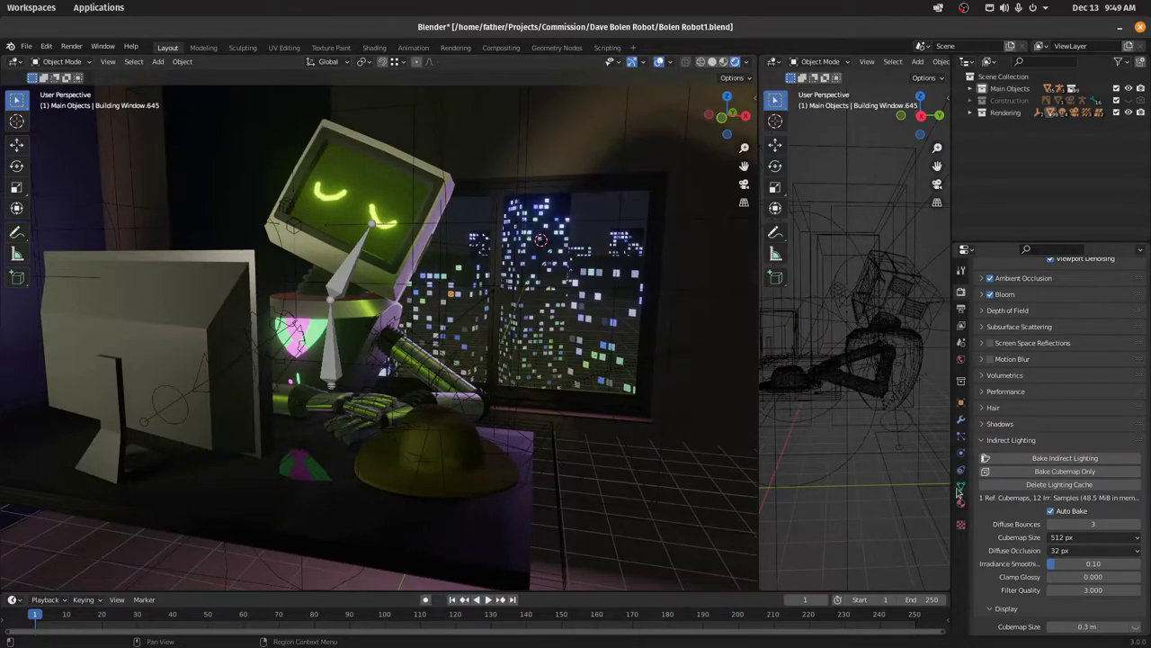
click(962, 503)
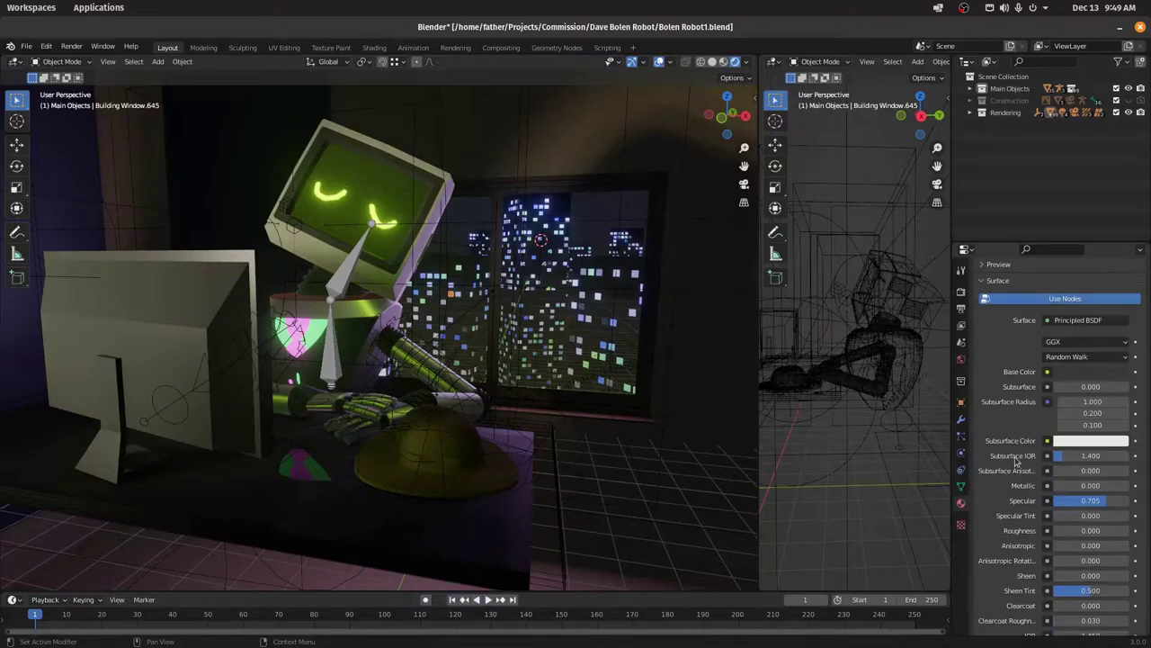
scroll(1016, 461, down, 10)
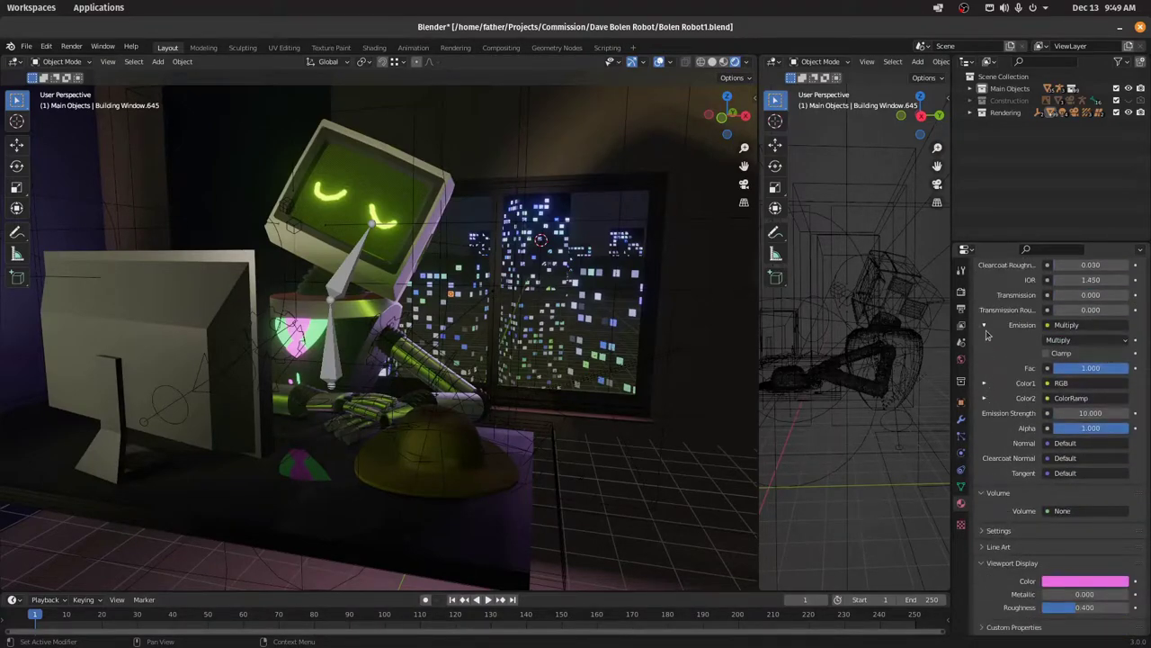
click(984, 399)
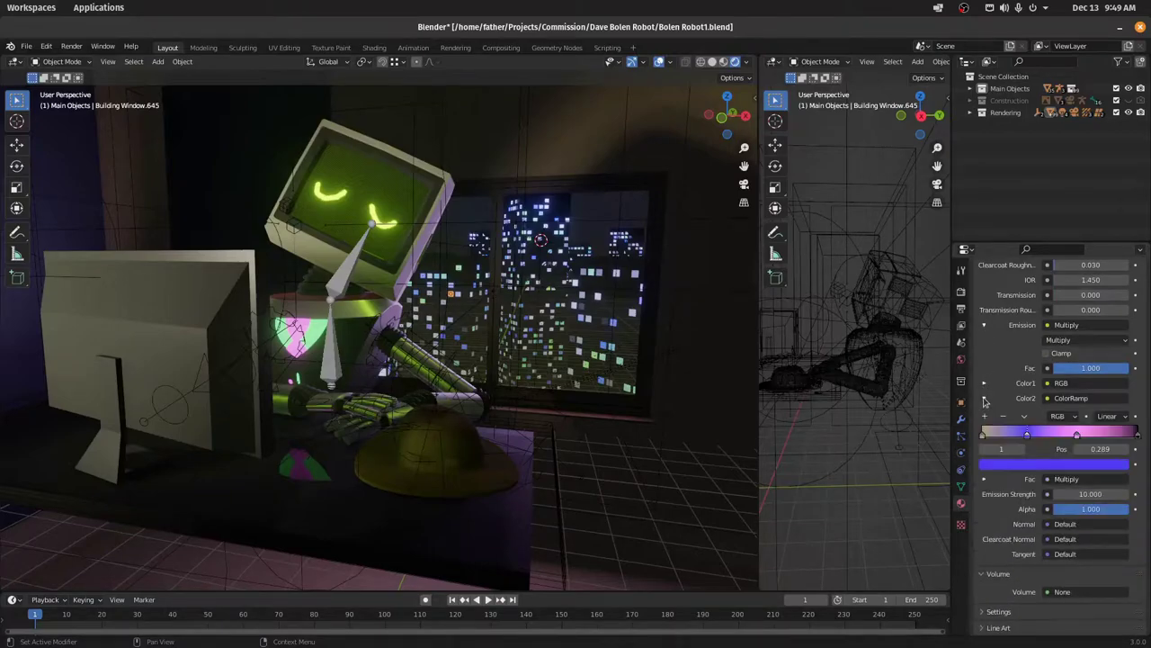
click(984, 478)
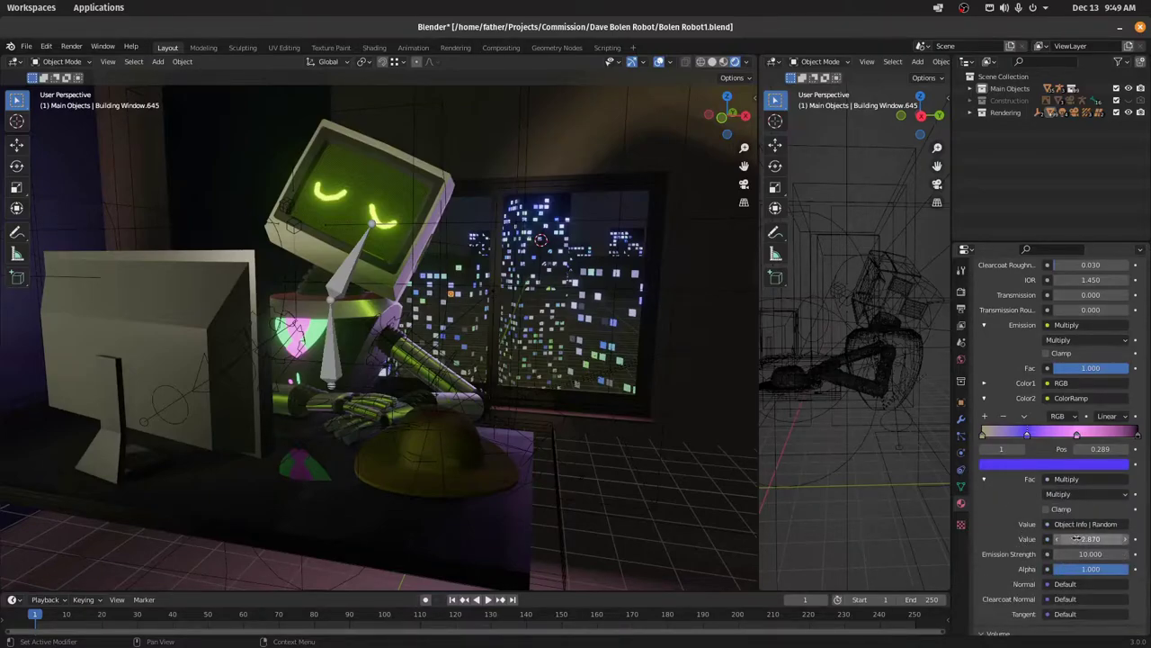
Try factor Multiply values such as 12.670, -59.830 and 3.070 on the window material, then set it to 2.670
mouse_move(1077, 540)
mouse_down()
mouse_move(1147, 540)
mouse_move(1069, 539)
mouse_up()
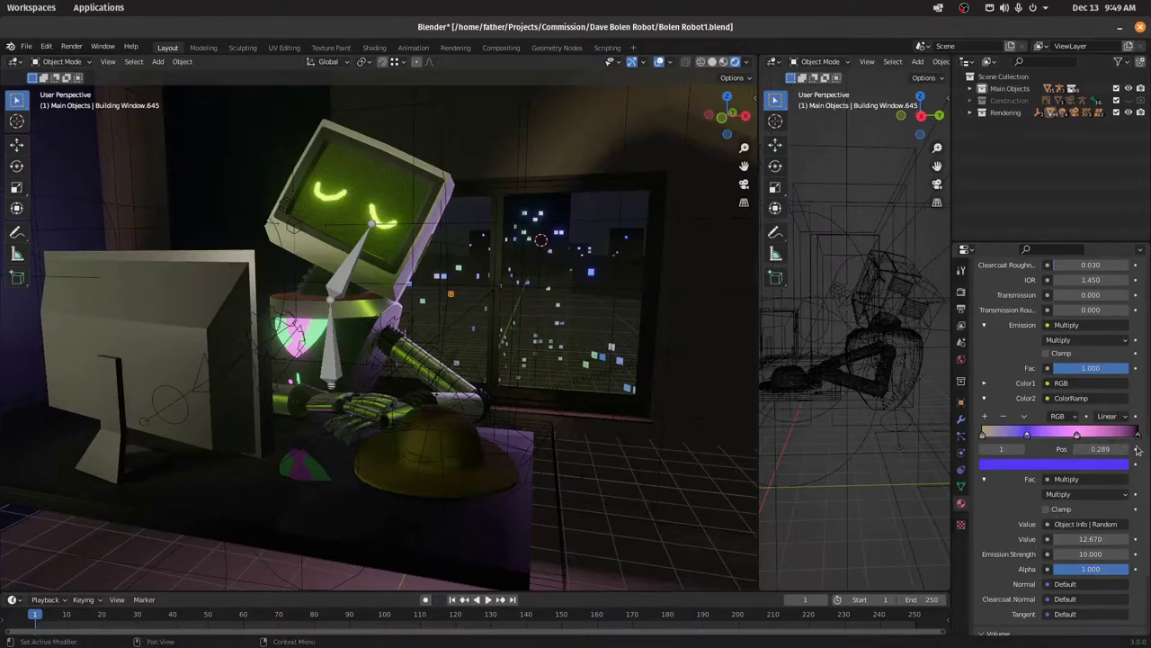
drag(949, 442, 821, 442)
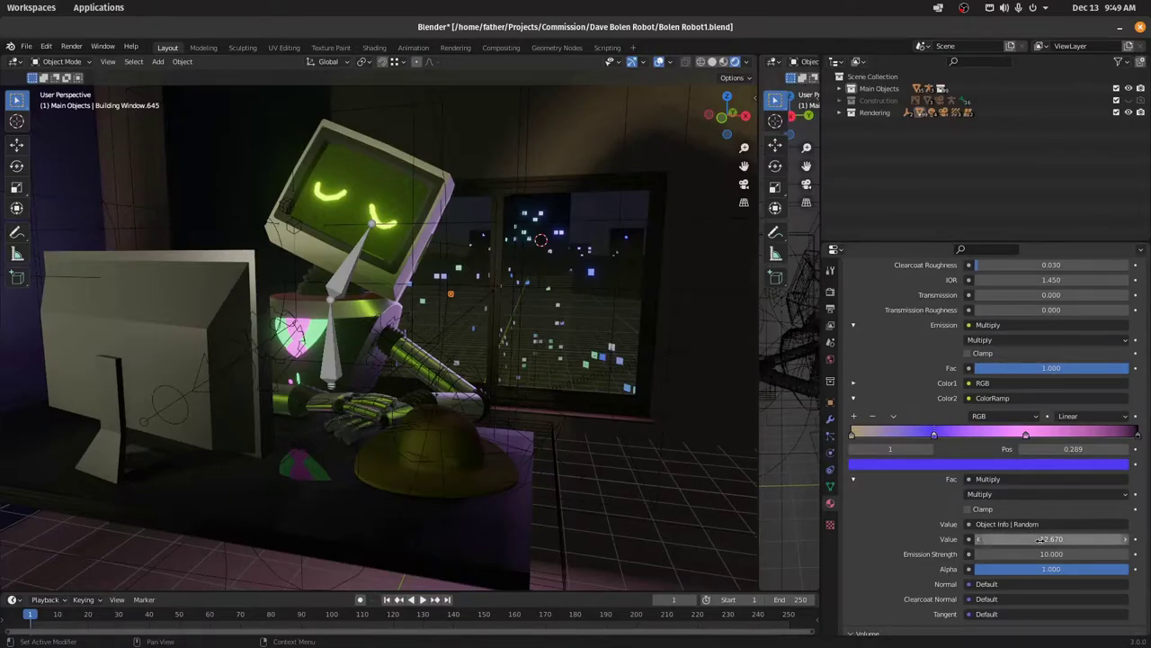
drag(1041, 538, 980, 539)
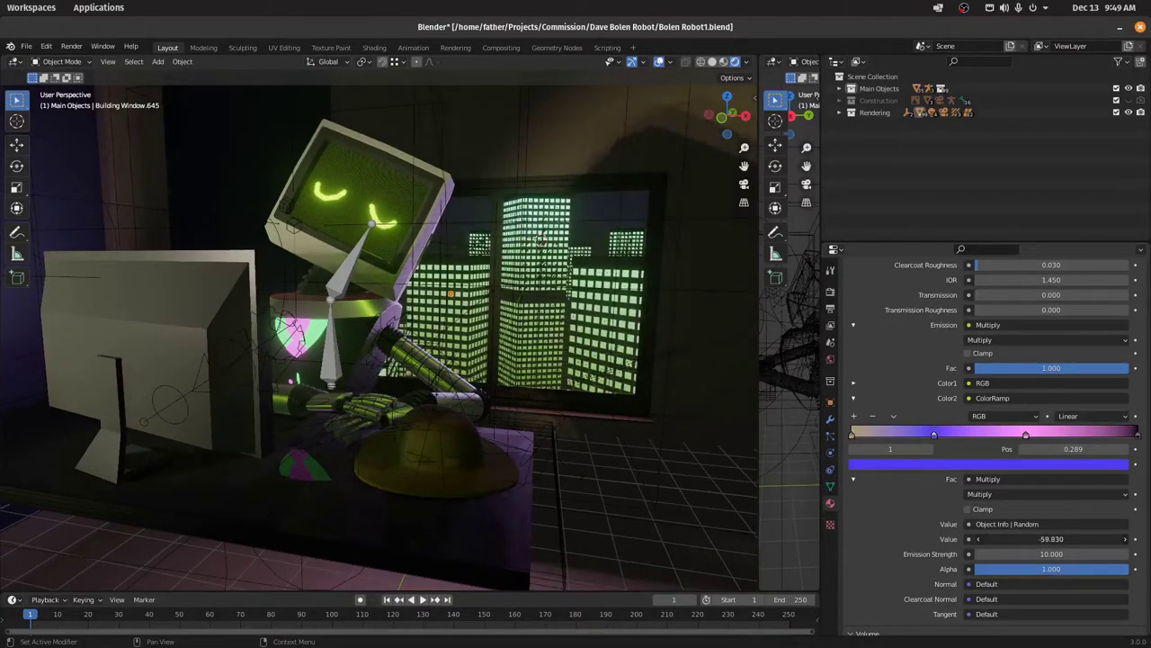
drag(1051, 539, 1084, 539)
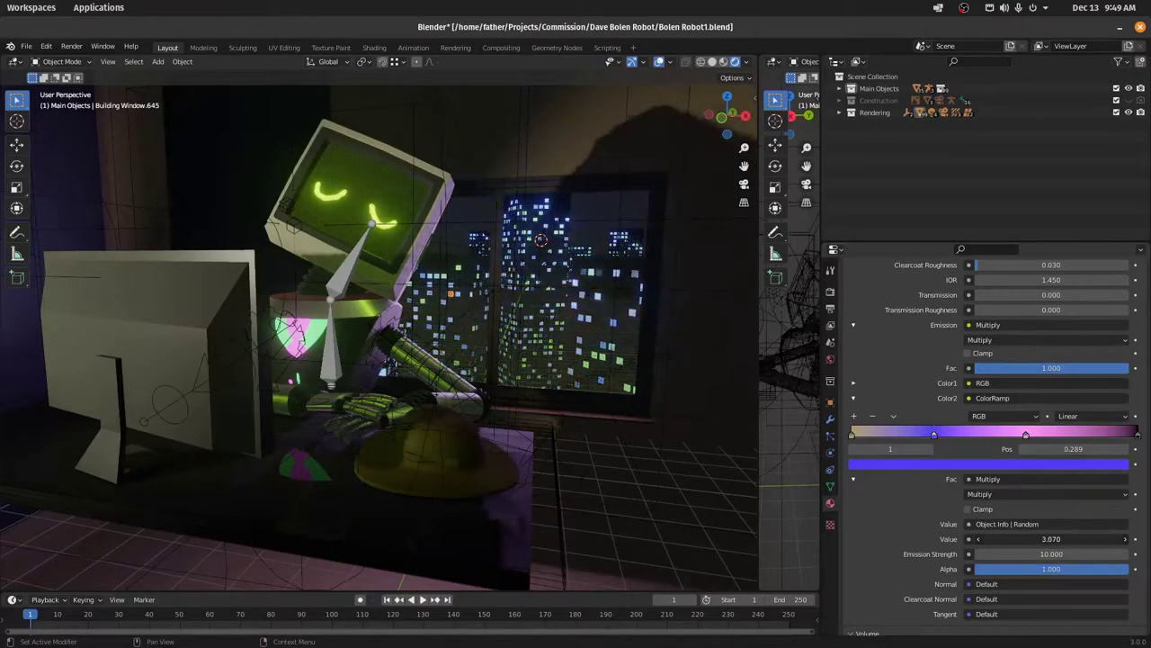
mouse_move(1051, 539)
mouse_down()
mouse_move(1114, 539)
mouse_move(1028, 538)
mouse_move(1107, 539)
mouse_move(1073, 539)
mouse_up()
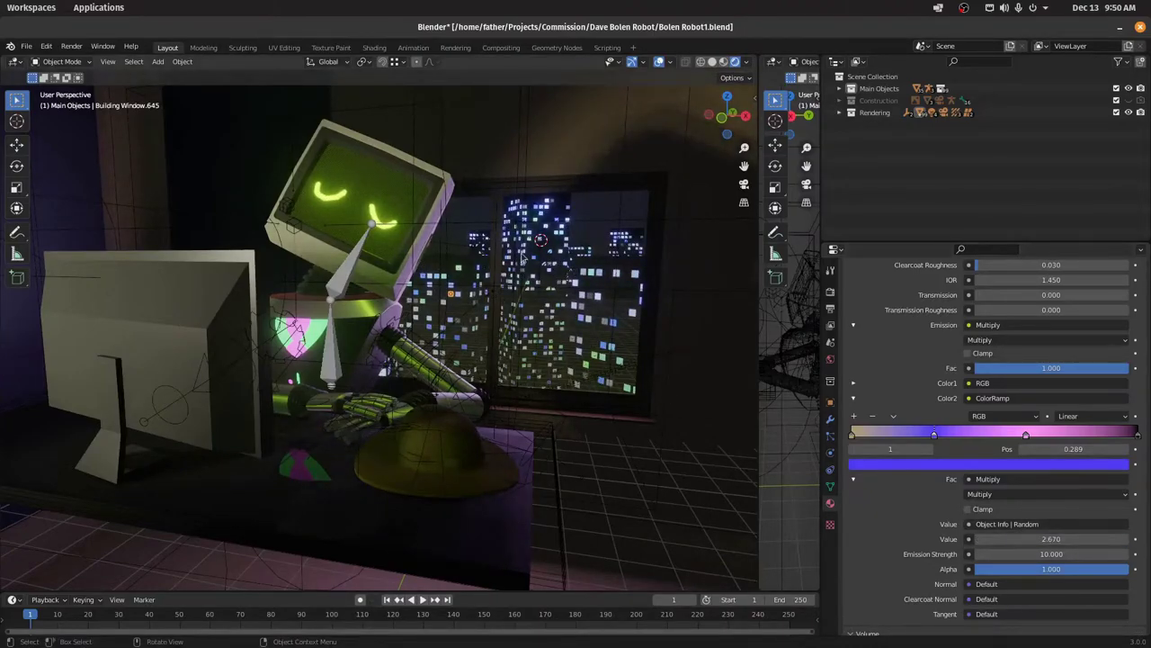
Examine the city buildings outside the room and select the Cube.001 volume around them
middle_drag(539, 218, 471, 230)
scroll(462, 257, down, 12)
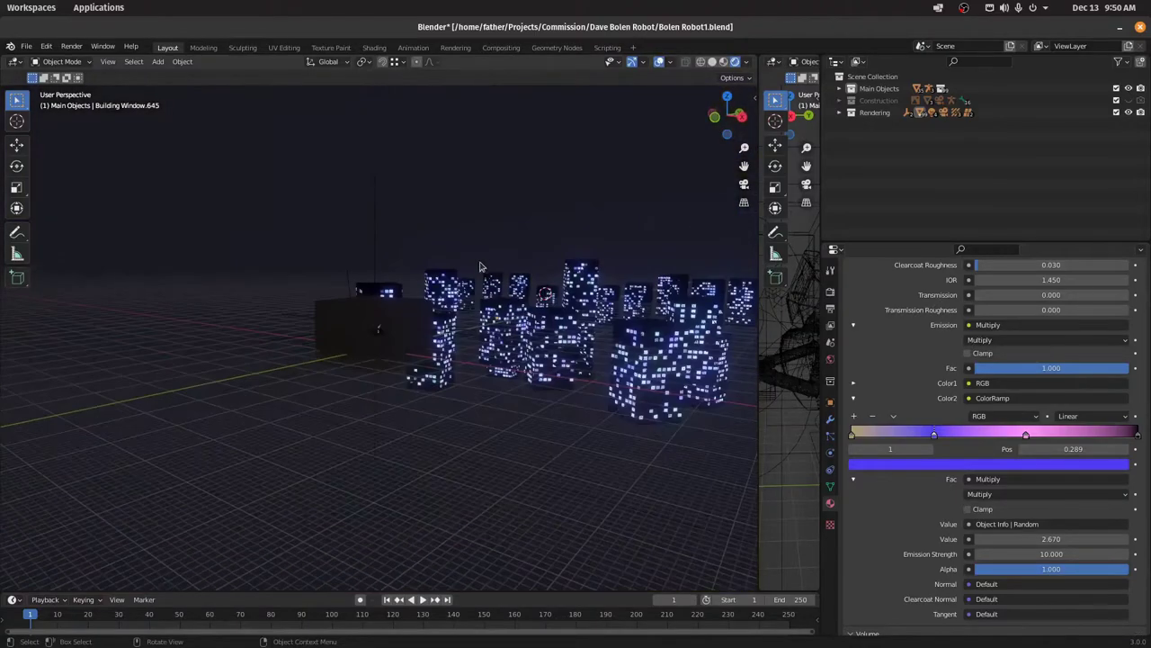
scroll(490, 276, up, 5)
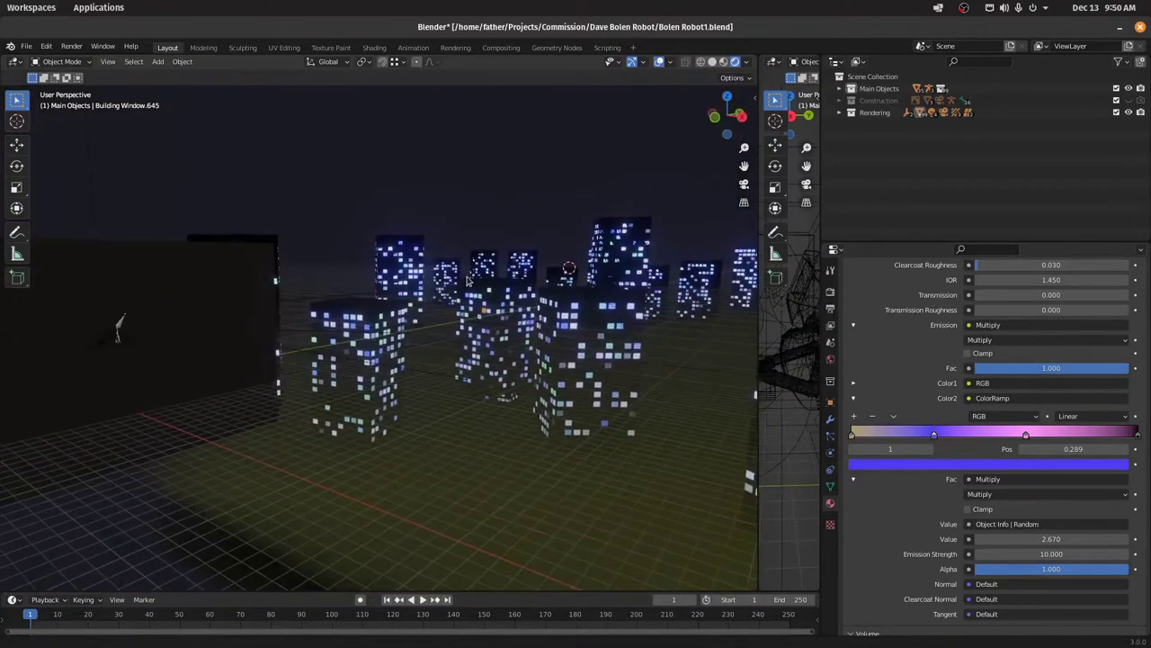
middle_drag(467, 281, 530, 212)
click(530, 214)
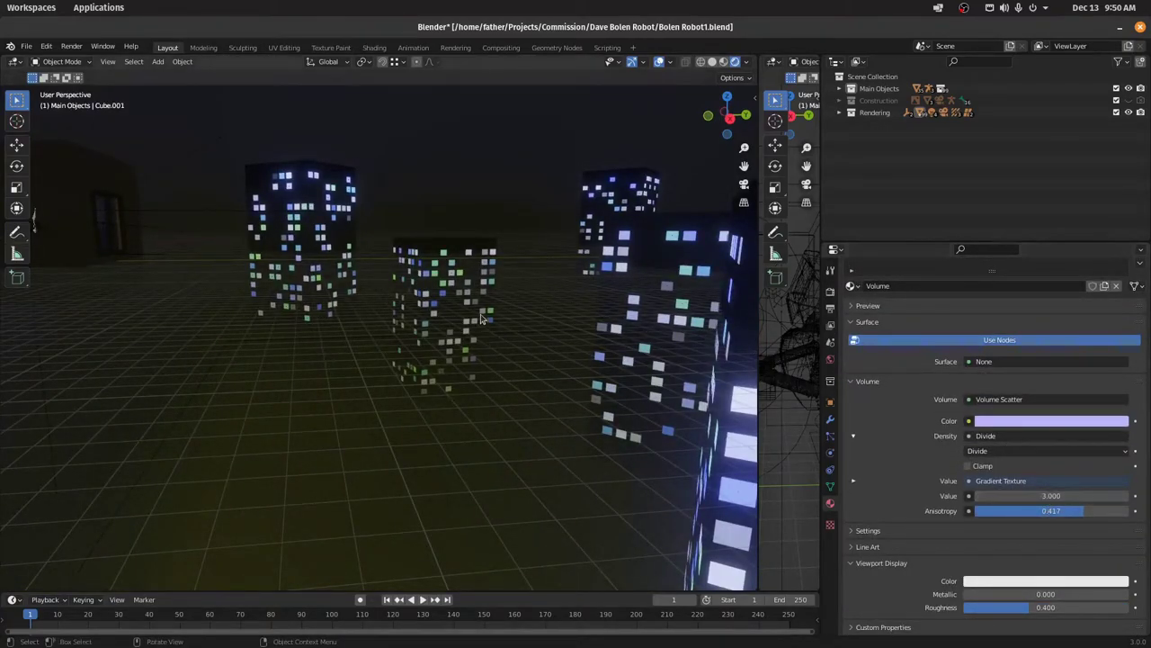
Expand the Rendering collection and select the Area.001 light to view its light settings
middle_drag(481, 319, 594, 306)
click(851, 113)
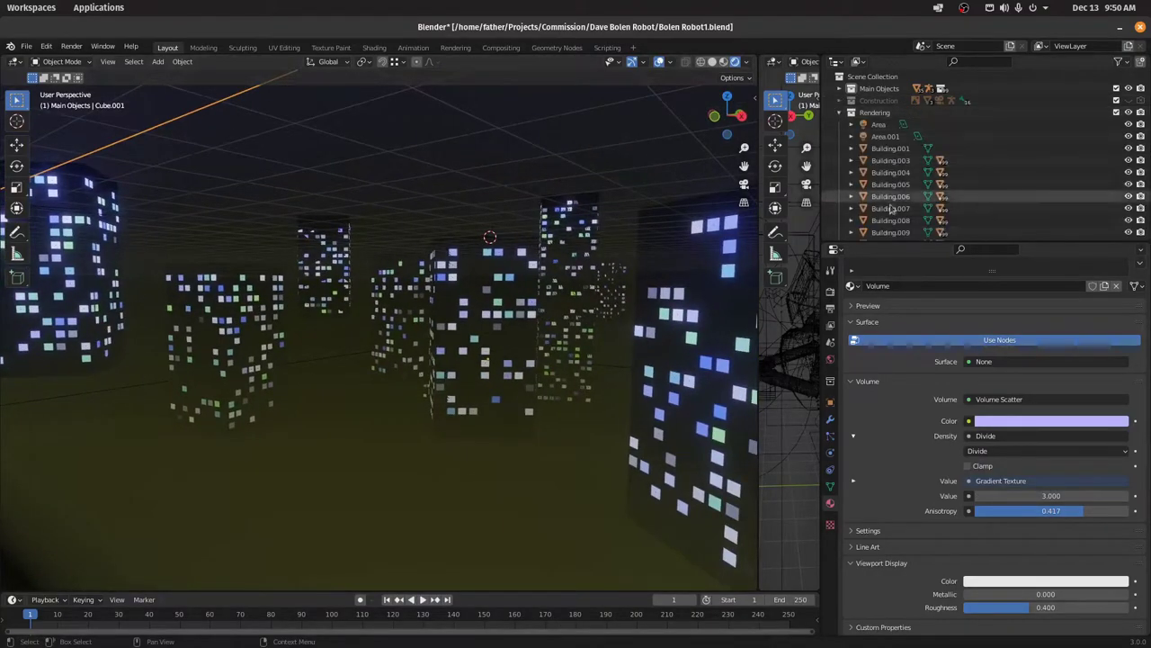
scroll(886, 180, down, 2)
click(877, 114)
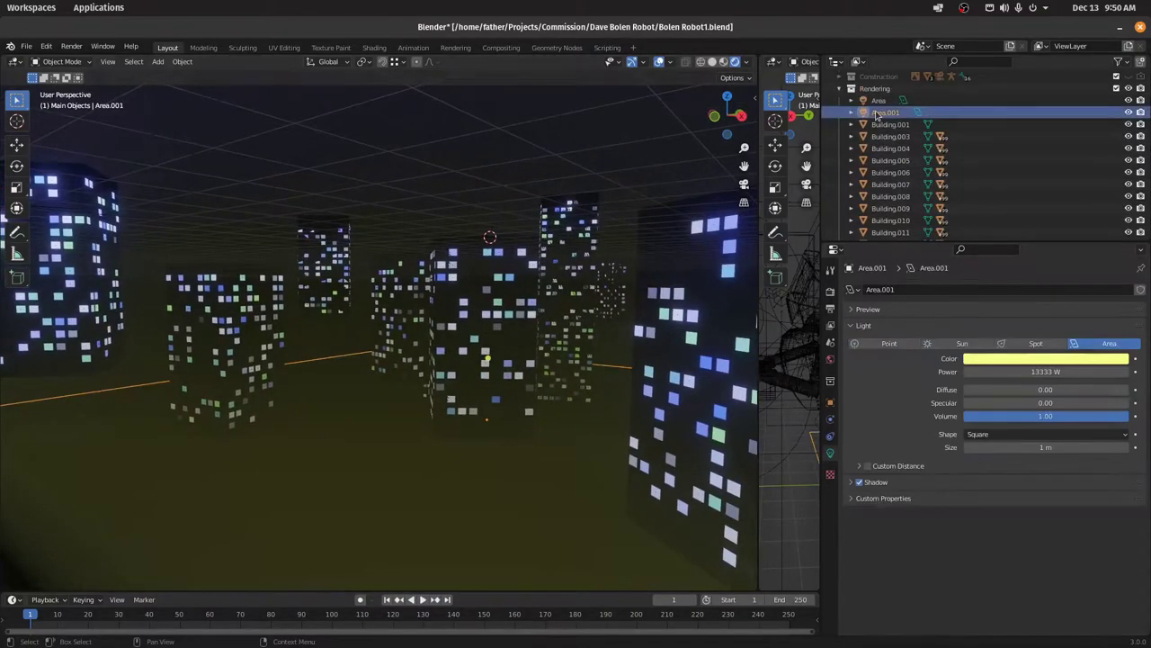
Select a lit window on one of the buildings and show its Glowing Windows material nodes in the Shading workspace
click(445, 279)
click(443, 281)
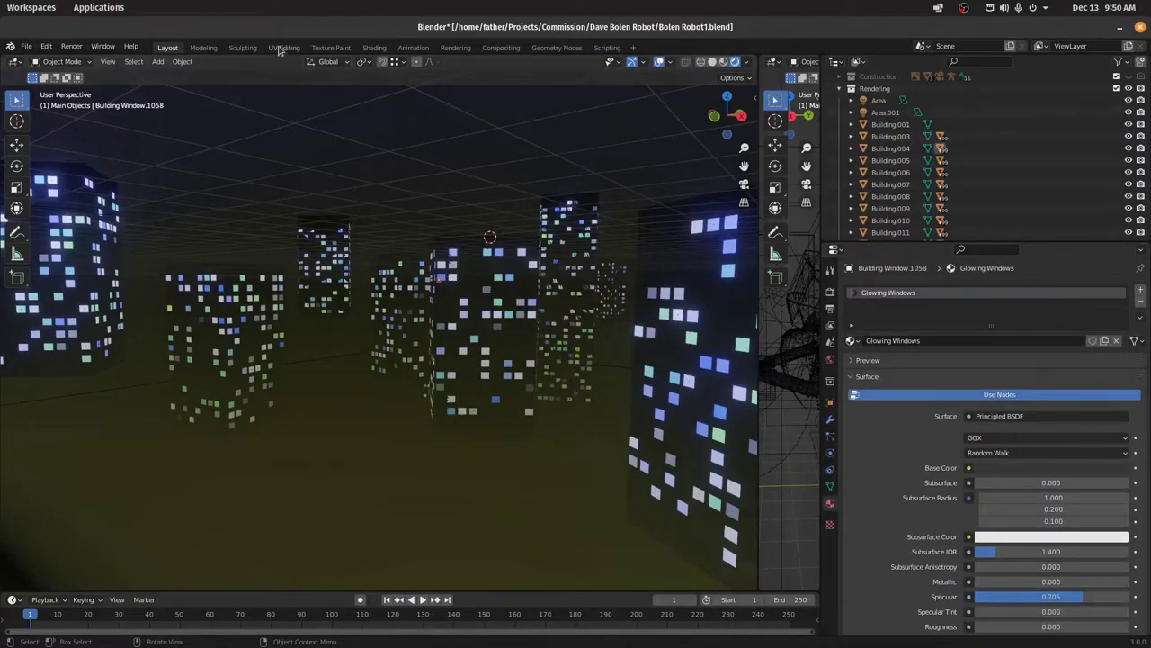
click(373, 48)
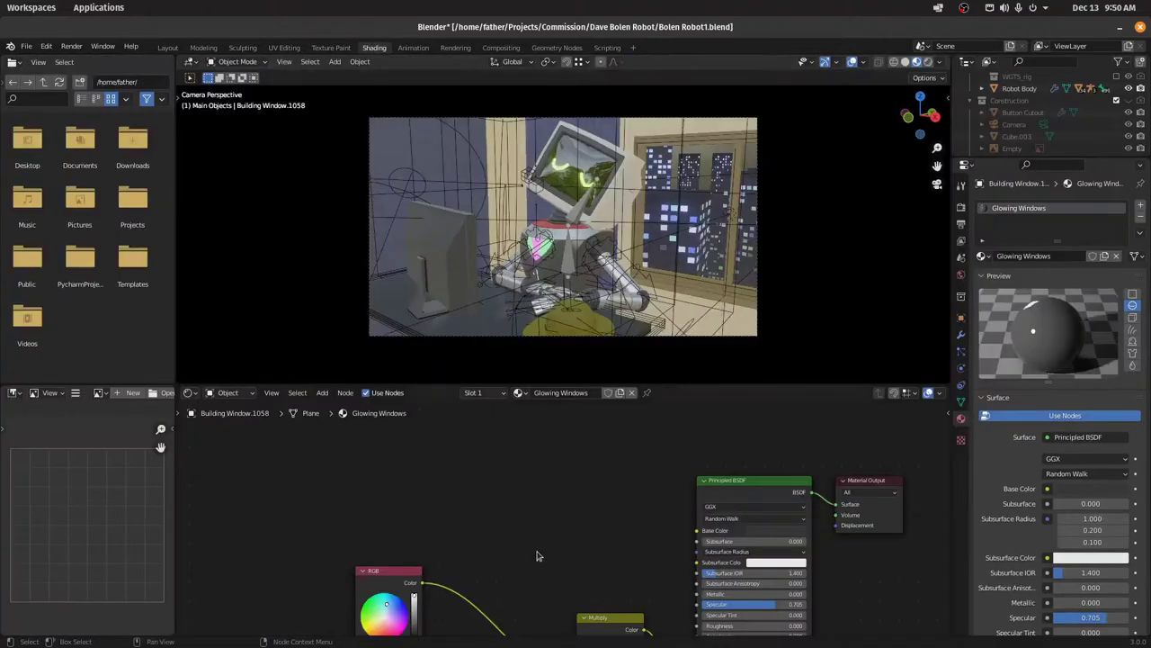
scroll(540, 547, up, 3)
scroll(419, 513, up, 2)
shift+middle_drag(454, 512, 516, 473)
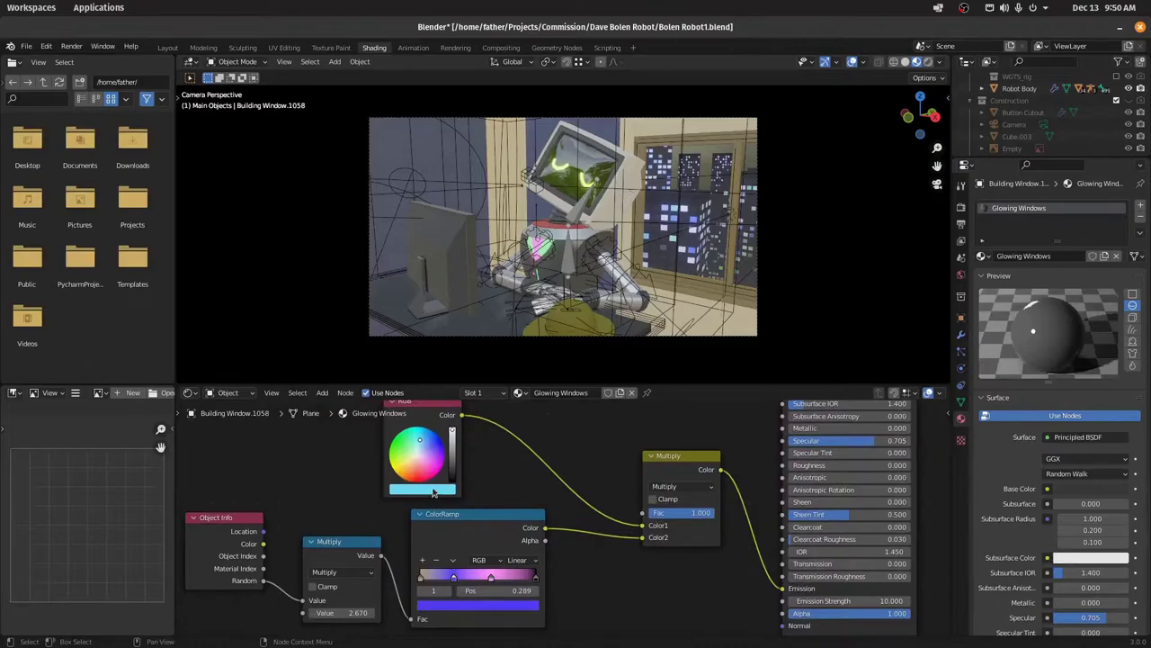
Change the RGB node's colour in the Glowing Windows material to a light blue
click(426, 493)
click(410, 493)
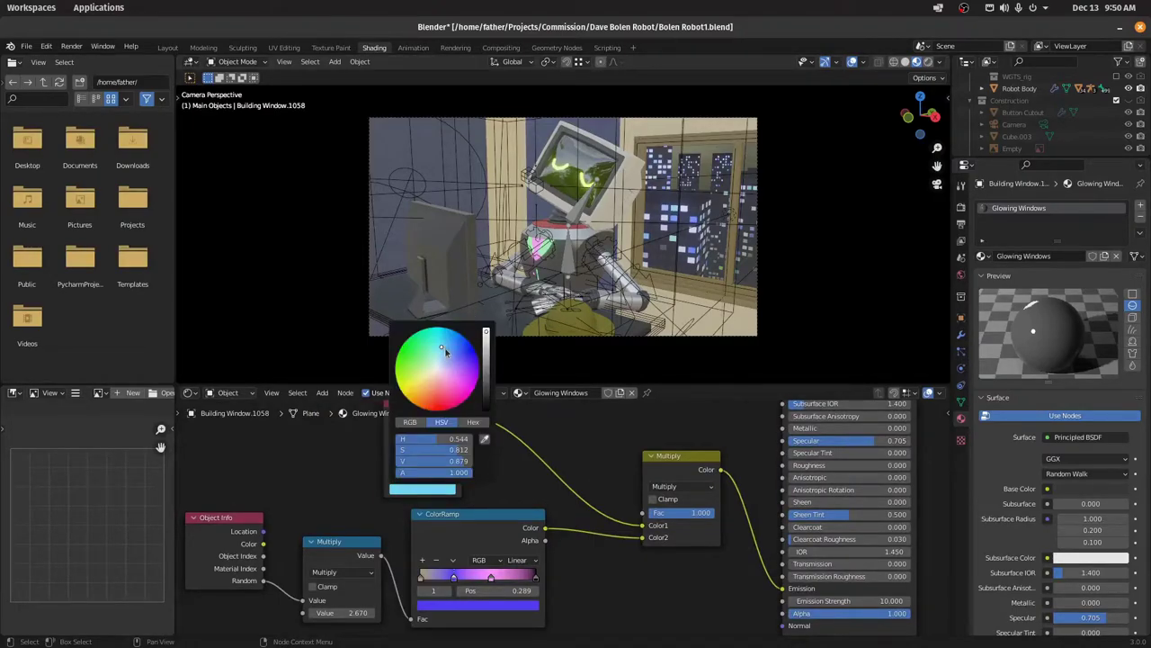
mouse_move(446, 351)
mouse_down()
mouse_move(469, 393)
mouse_move(419, 360)
mouse_move(446, 364)
mouse_move(446, 350)
mouse_up()
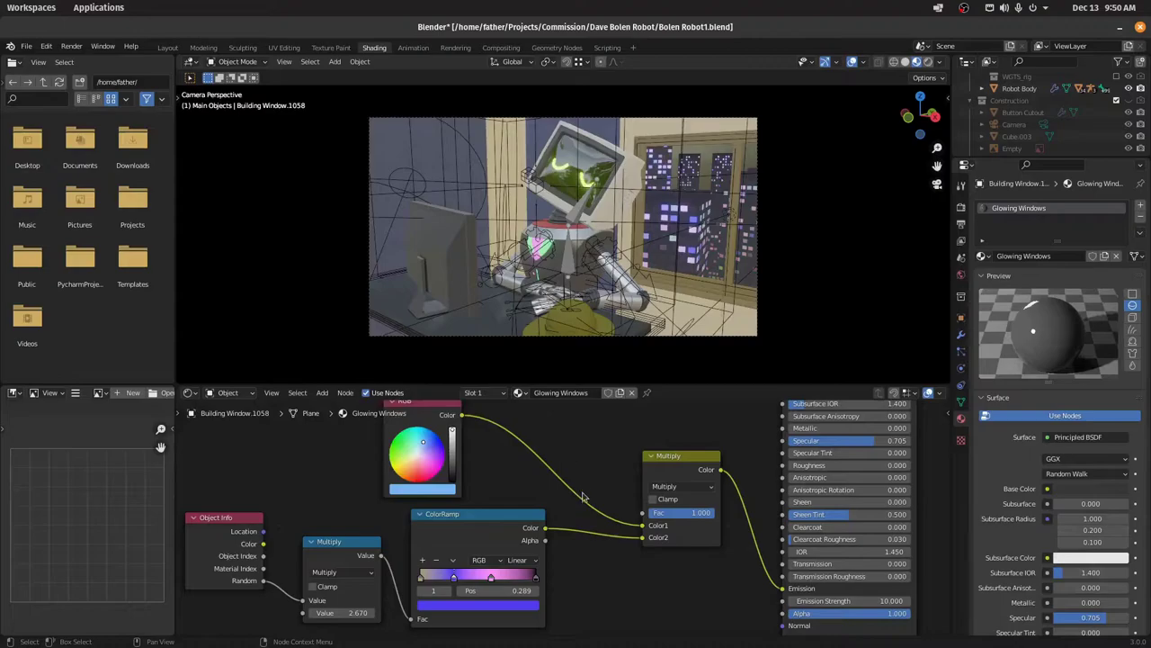
Inspect the ColorRamp node of the Glowing Windows material by selecting its pink, blue and tan stops in turn
middle_drag(593, 589, 579, 539)
drag(471, 473, 476, 472)
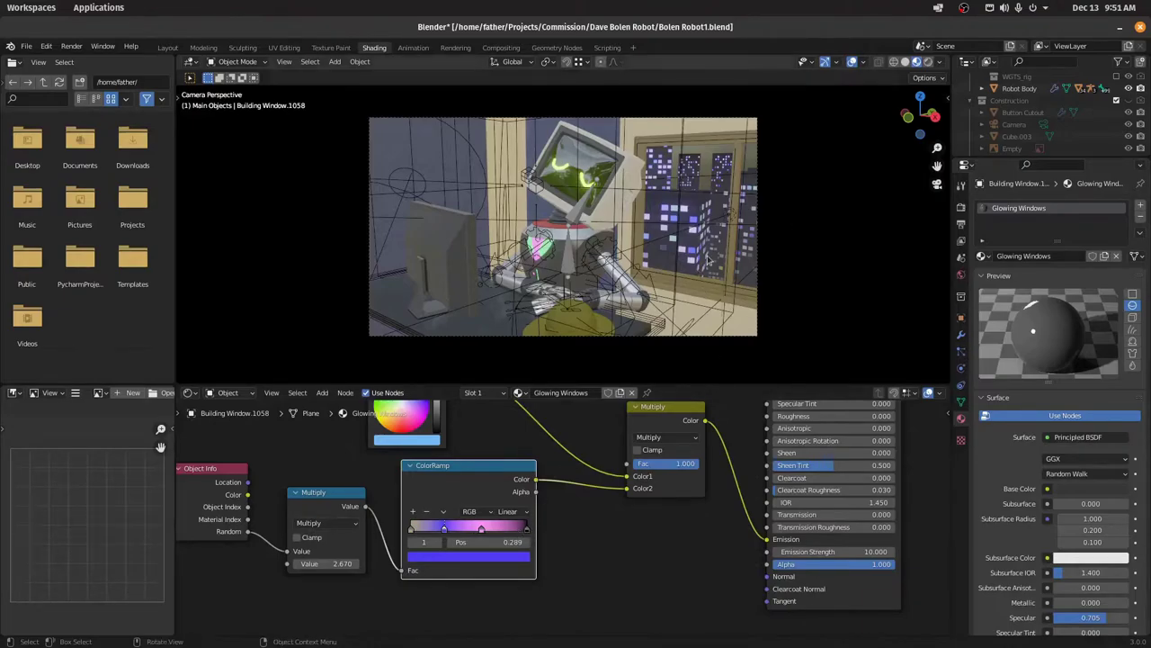
click(481, 531)
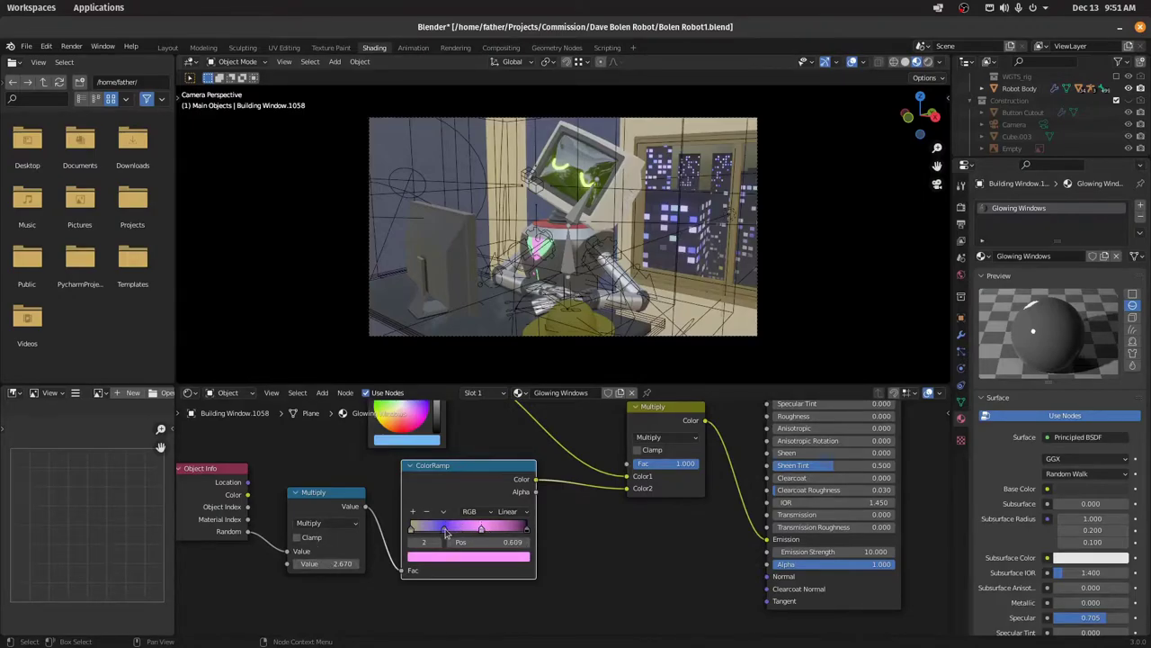
click(445, 530)
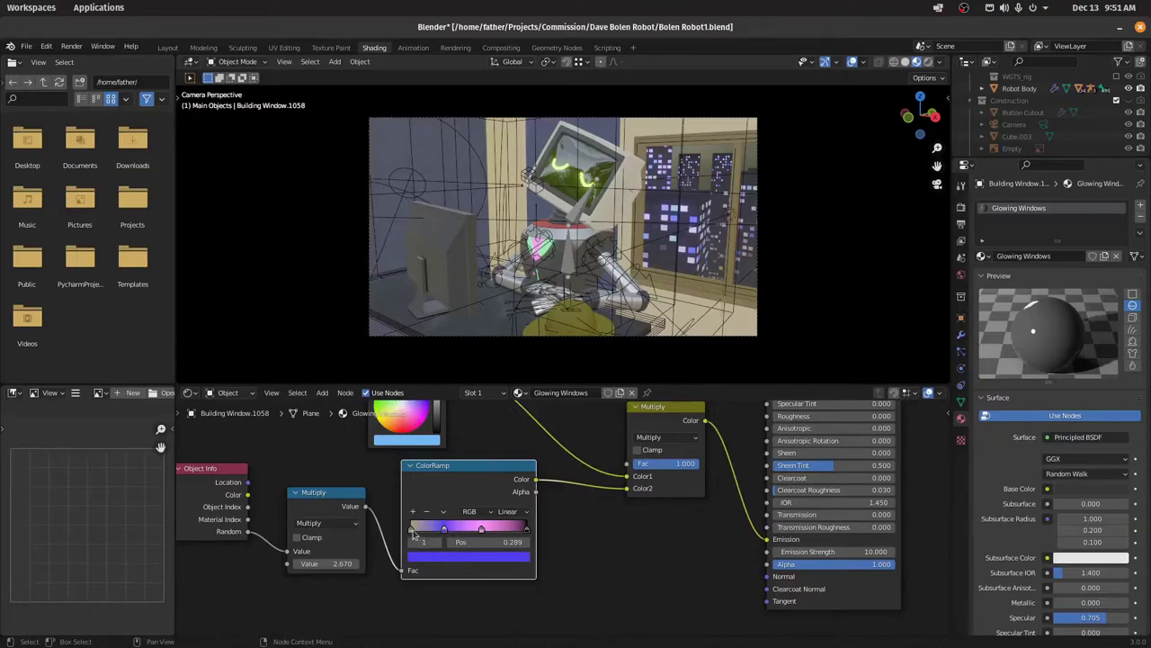
click(412, 529)
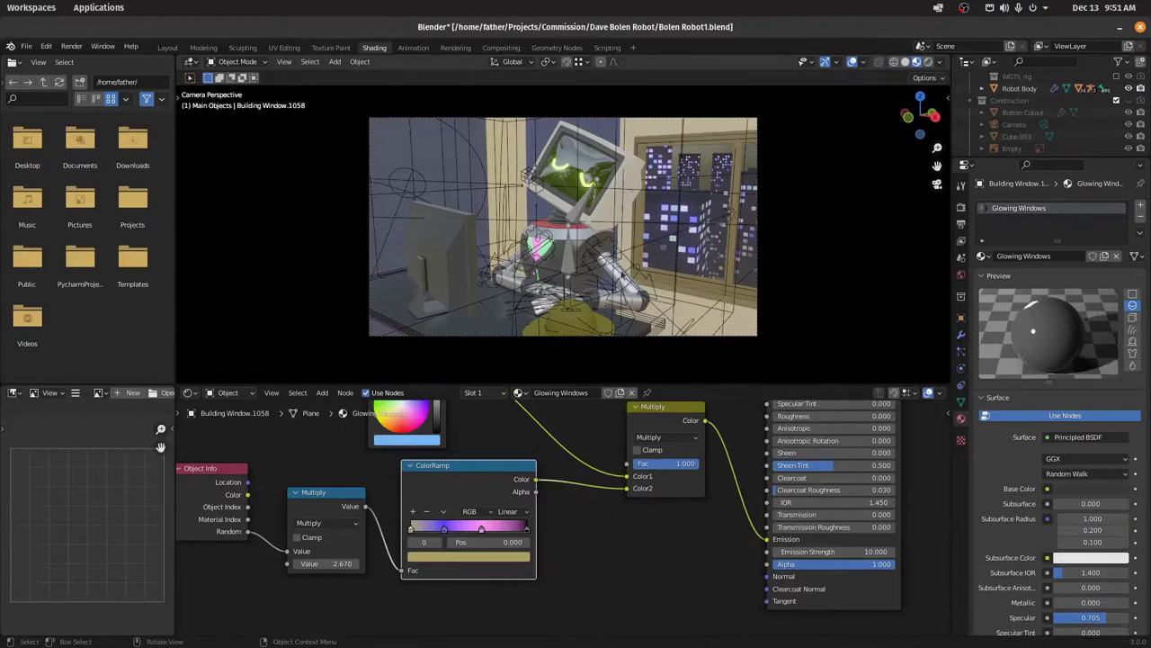
Select the flatscreen monitor on the desk and make its Computer Screen material slot active in the Layout workspace
click(459, 260)
mouse_move(585, 221)
middle_down()
mouse_move(558, 229)
mouse_move(434, 170)
middle_up()
click(168, 48)
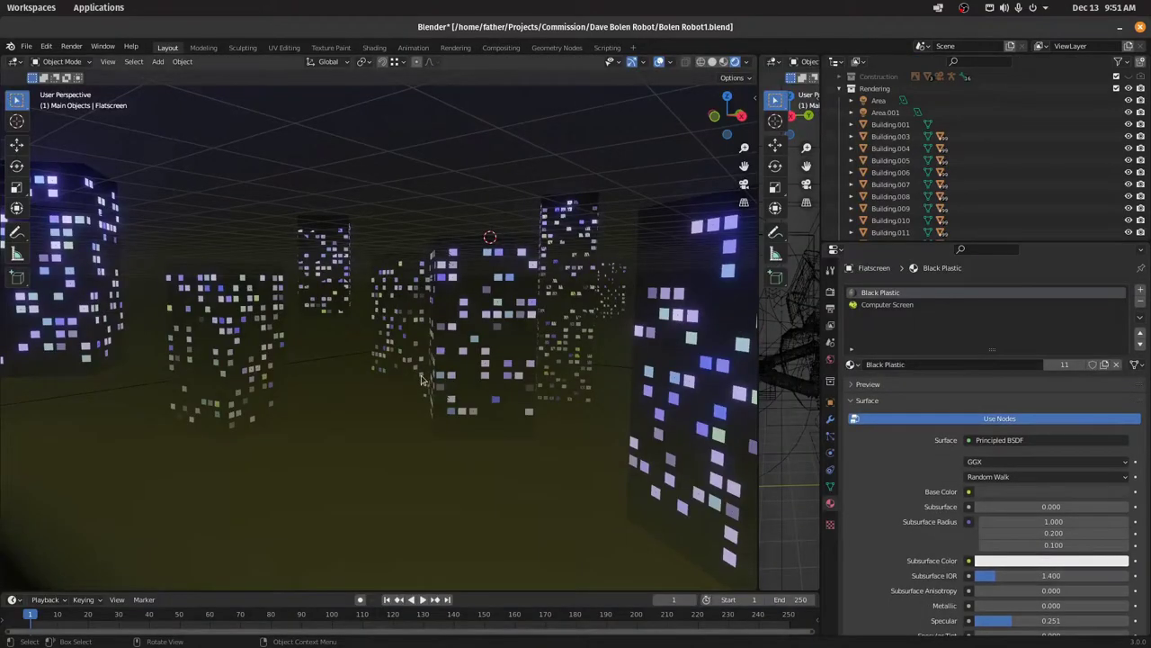
key(KP_Decimal)
middle_drag(503, 328, 425, 320)
key(g)
click(457, 354)
click(347, 259)
click(363, 318)
click(888, 305)
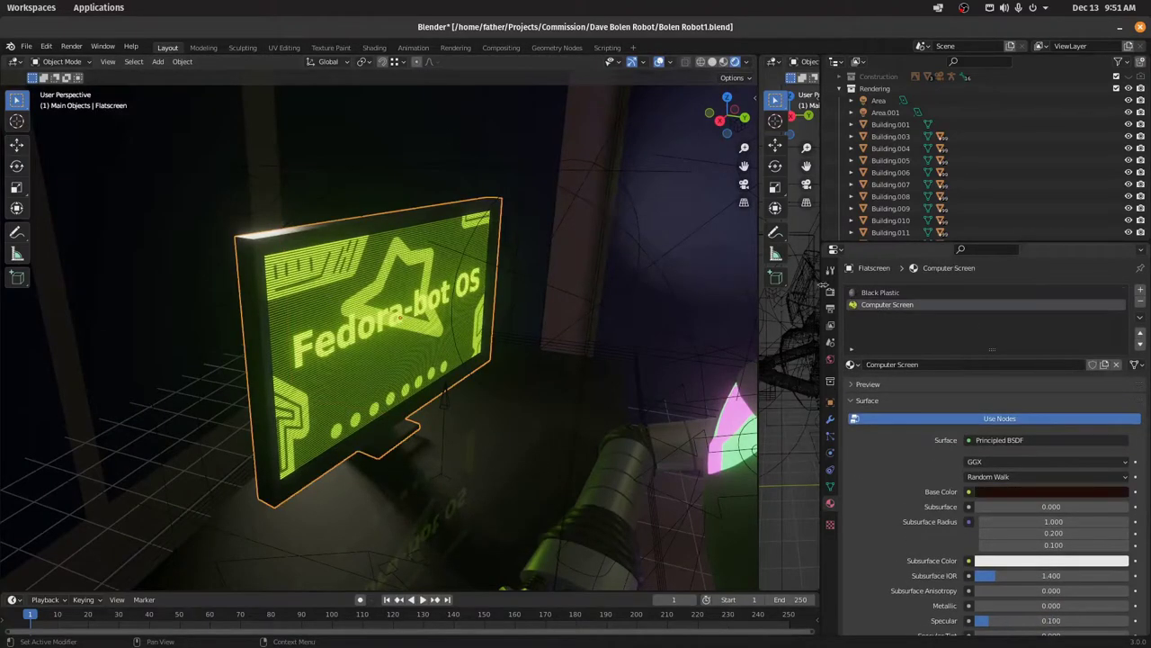
Show the monitor's Computer Screen nodes in the Shading workspace and inspect the image texture's name field
click(374, 48)
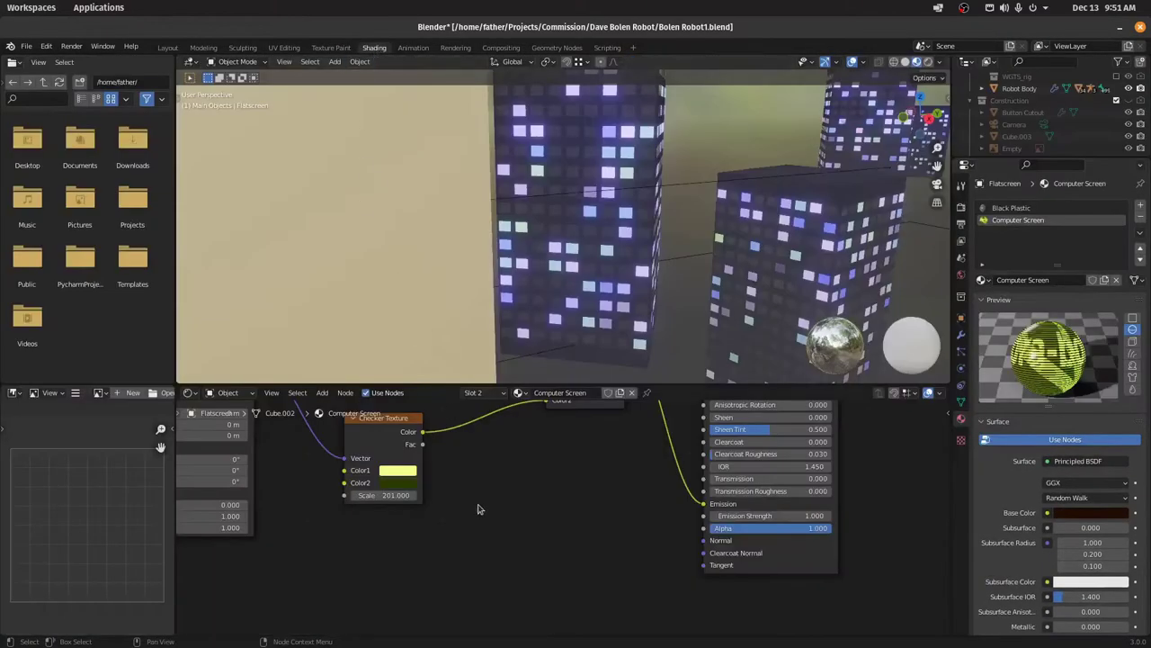
scroll(540, 494, up, 4)
middle_drag(596, 478, 677, 529)
middle_drag(520, 531, 478, 559)
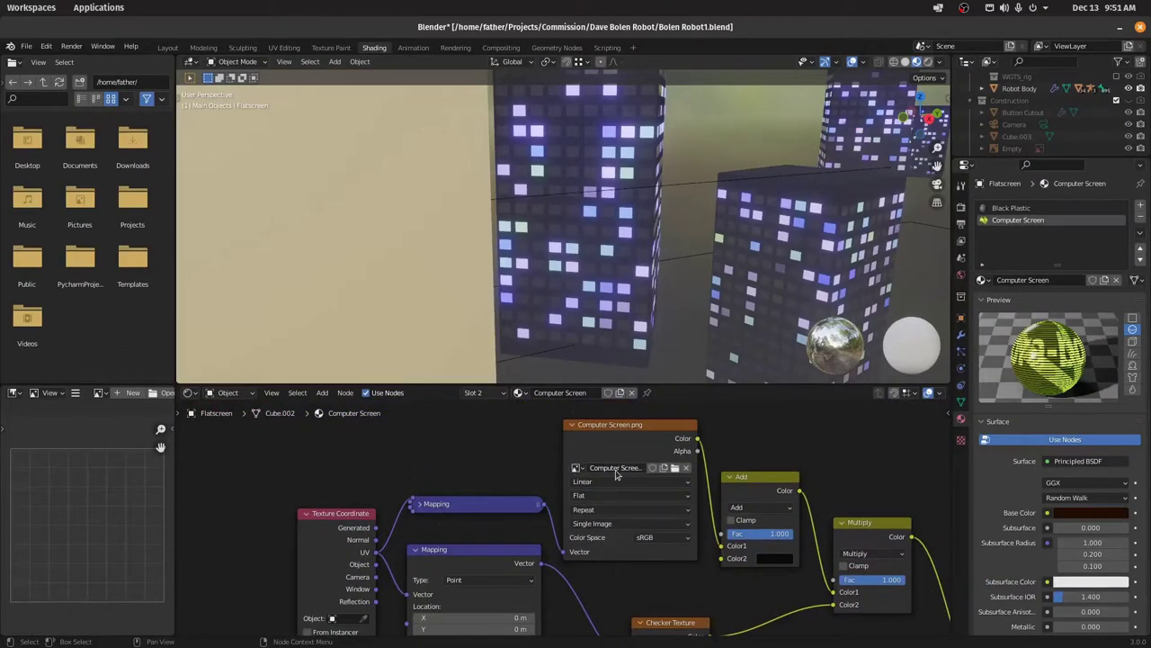
click(618, 467)
click(518, 461)
Select the robot's face screen to view the RobotFace.png texture in its Face Screen material
key(KP_Decimal)
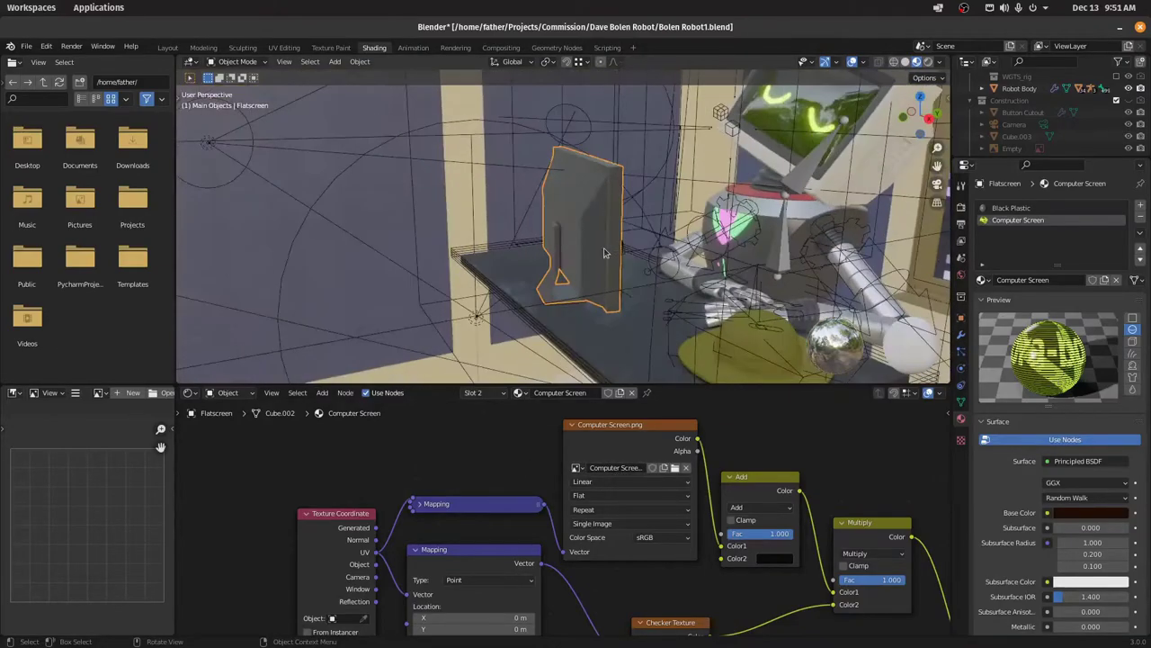
mouse_move(611, 241)
middle_down()
mouse_move(387, 236)
mouse_move(670, 228)
mouse_move(610, 231)
middle_up()
click(652, 182)
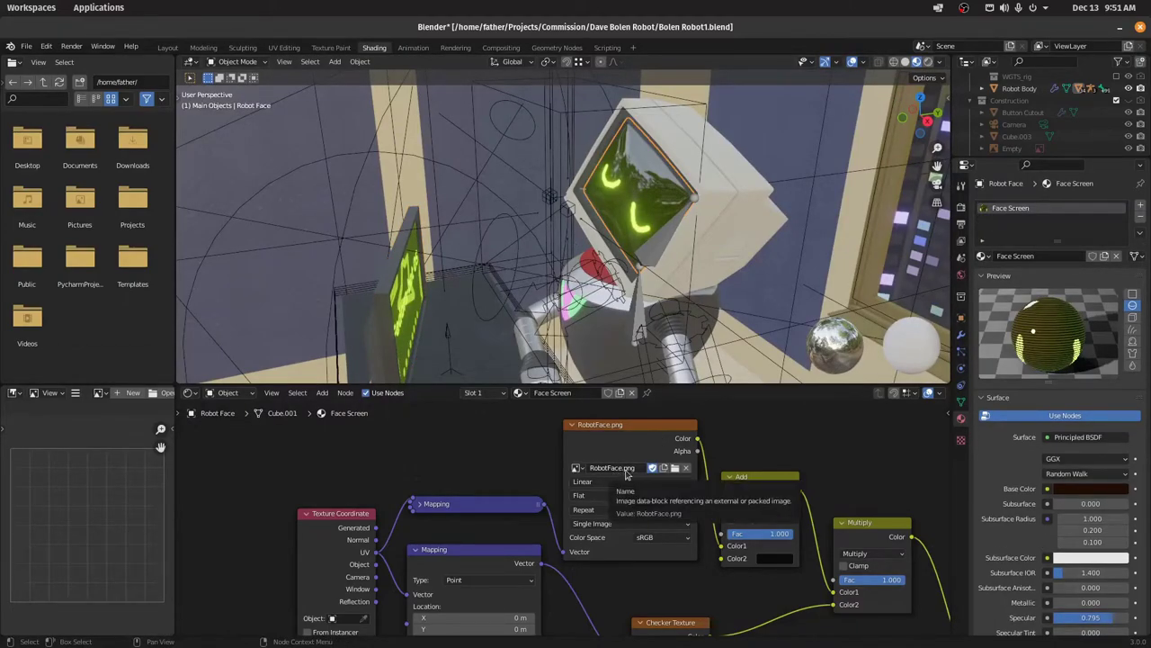
Reselect the flatscreen monitor and check the Computer Screen.png image name in its texture node
click(413, 314)
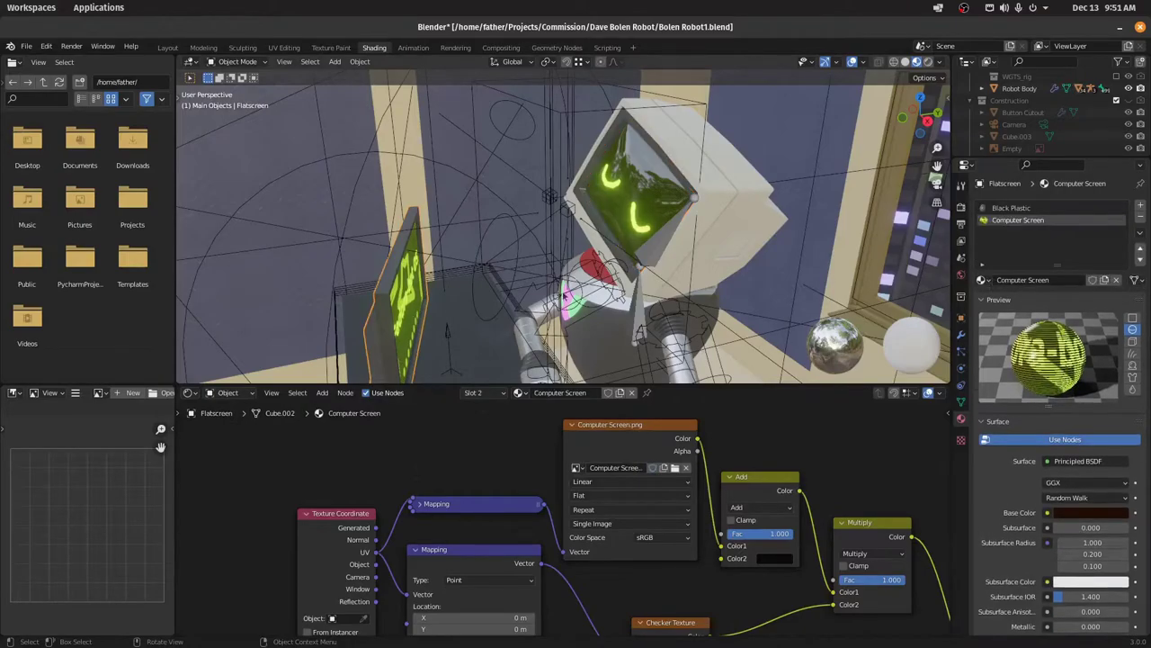
middle_drag(562, 289, 514, 273)
click(624, 468)
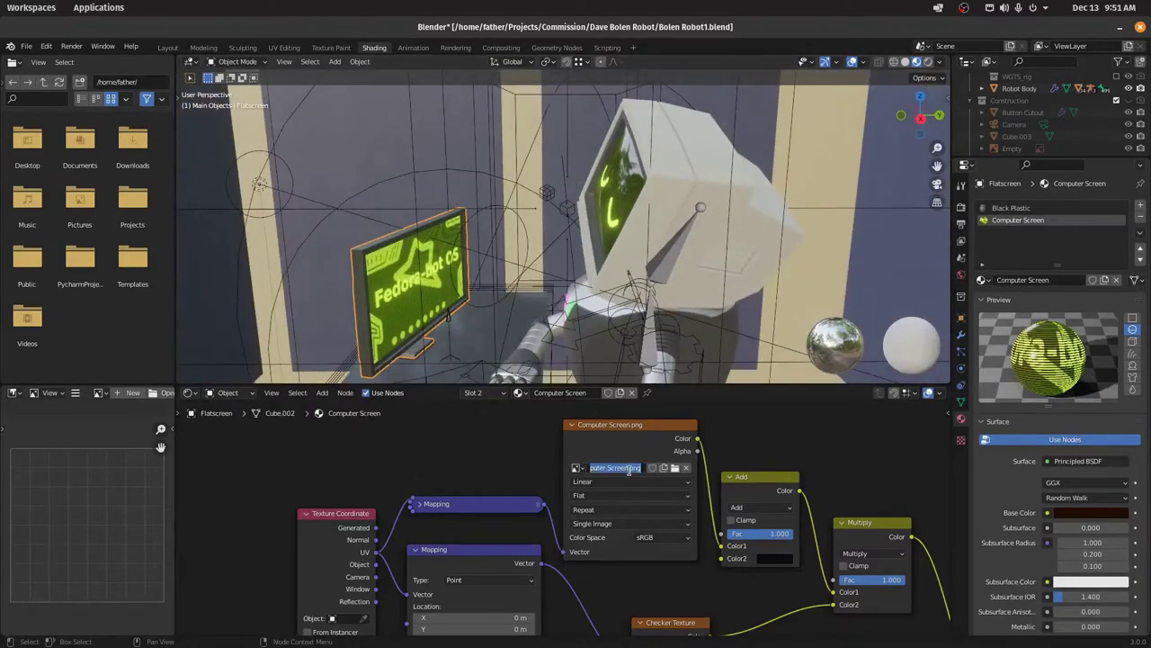
click(528, 444)
Look over the monitor's display, then reselect the robot's face to bring back its Face Screen nodes
middle_drag(442, 270, 409, 280)
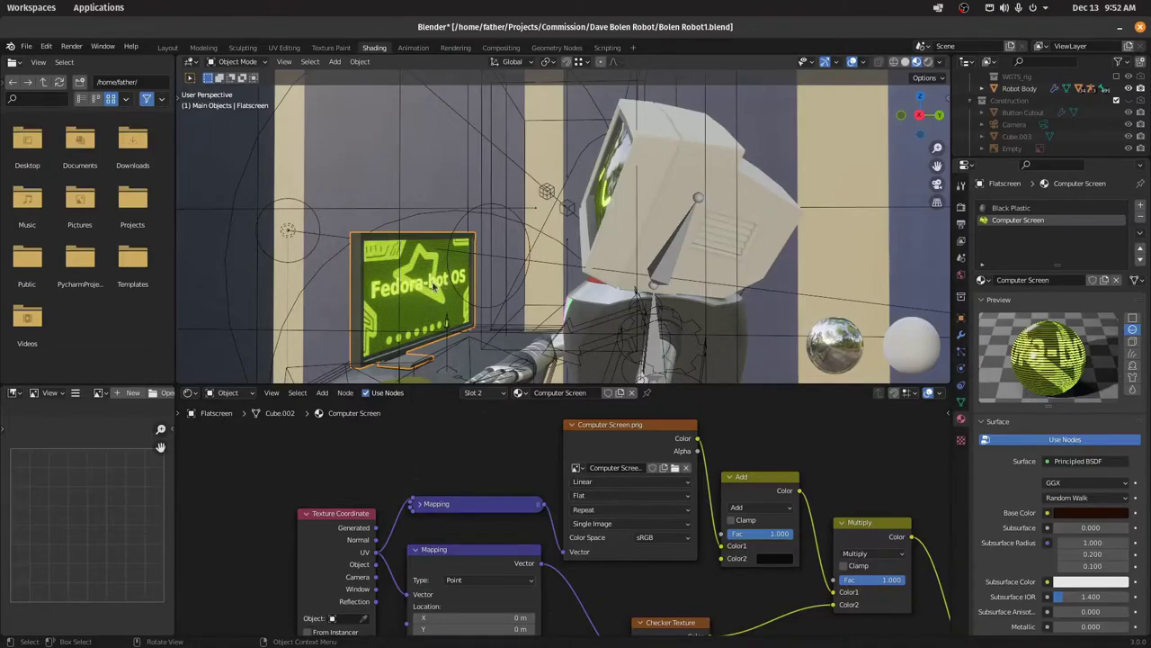
middle_drag(440, 285, 594, 292)
click(670, 193)
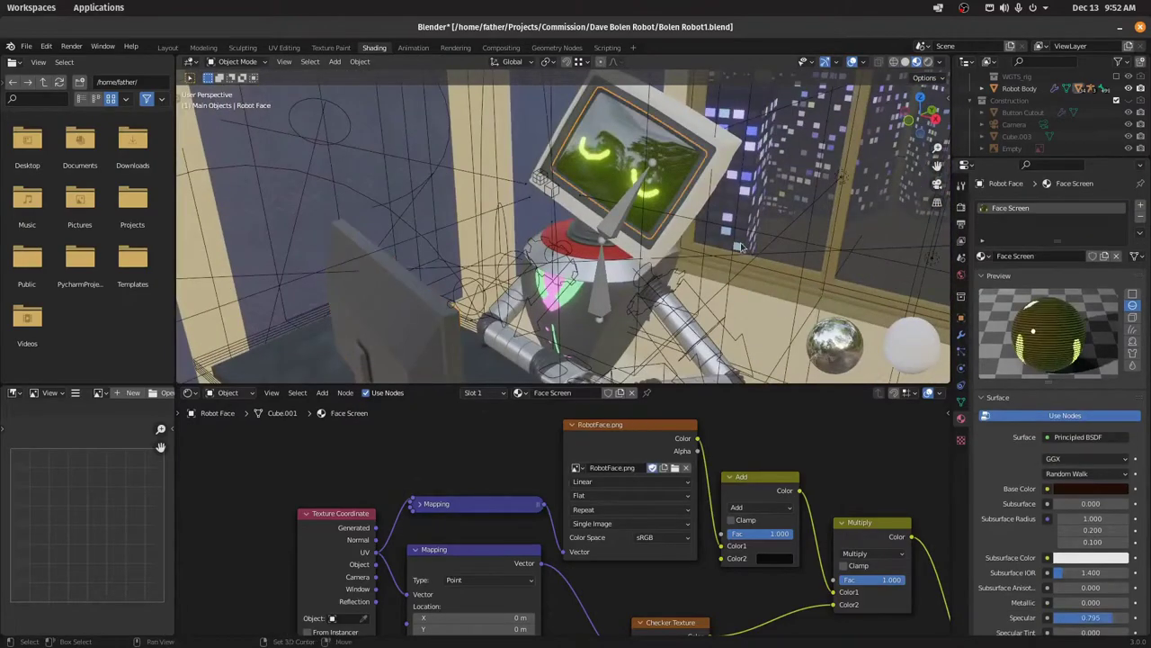
Examine the Mapping and Checker Texture nodes of the Face Screen material alongside the scan lines on the robot's face
middle_drag(742, 247, 594, 243)
middle_drag(336, 617, 291, 522)
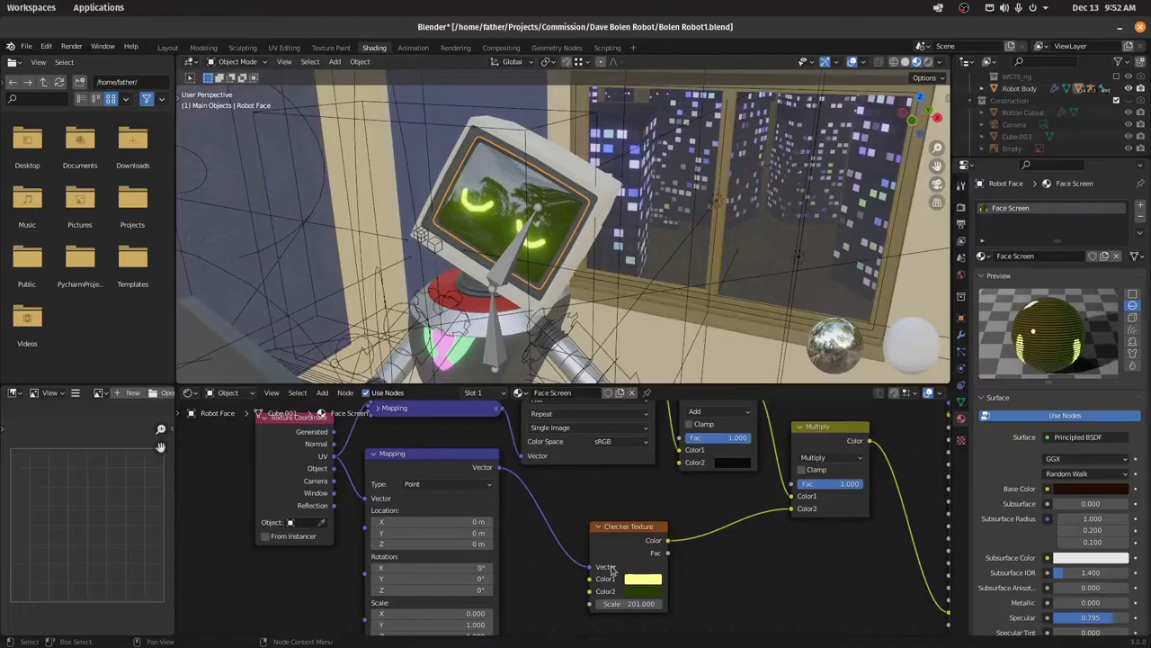
middle_drag(591, 503, 548, 564)
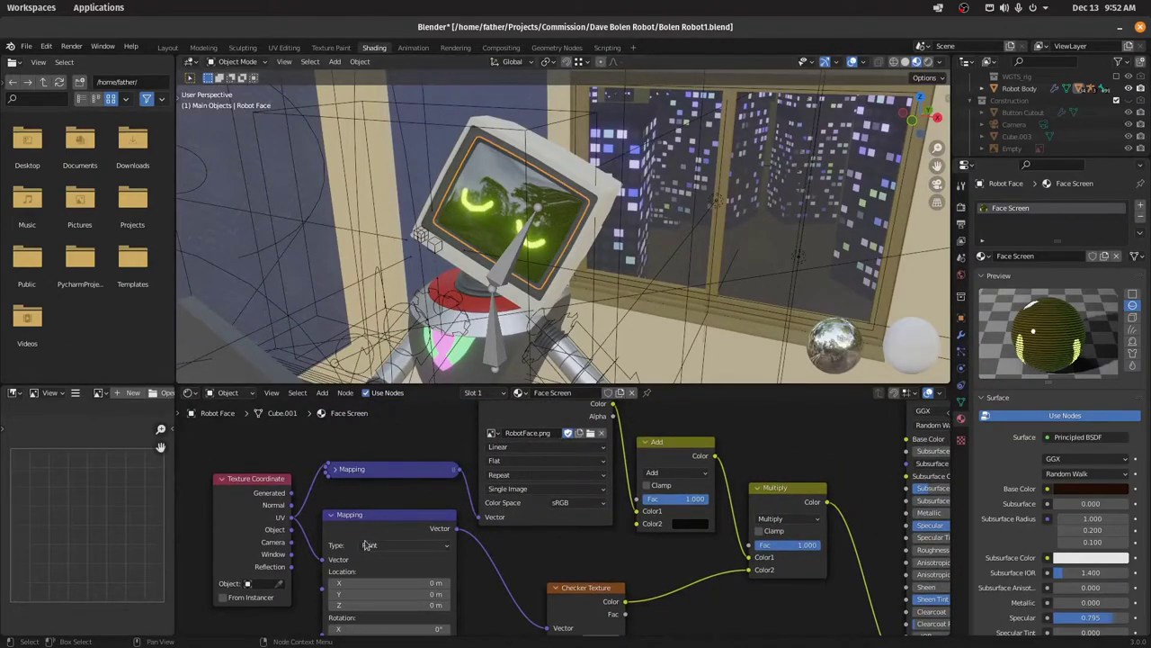
middle_drag(451, 520, 402, 430)
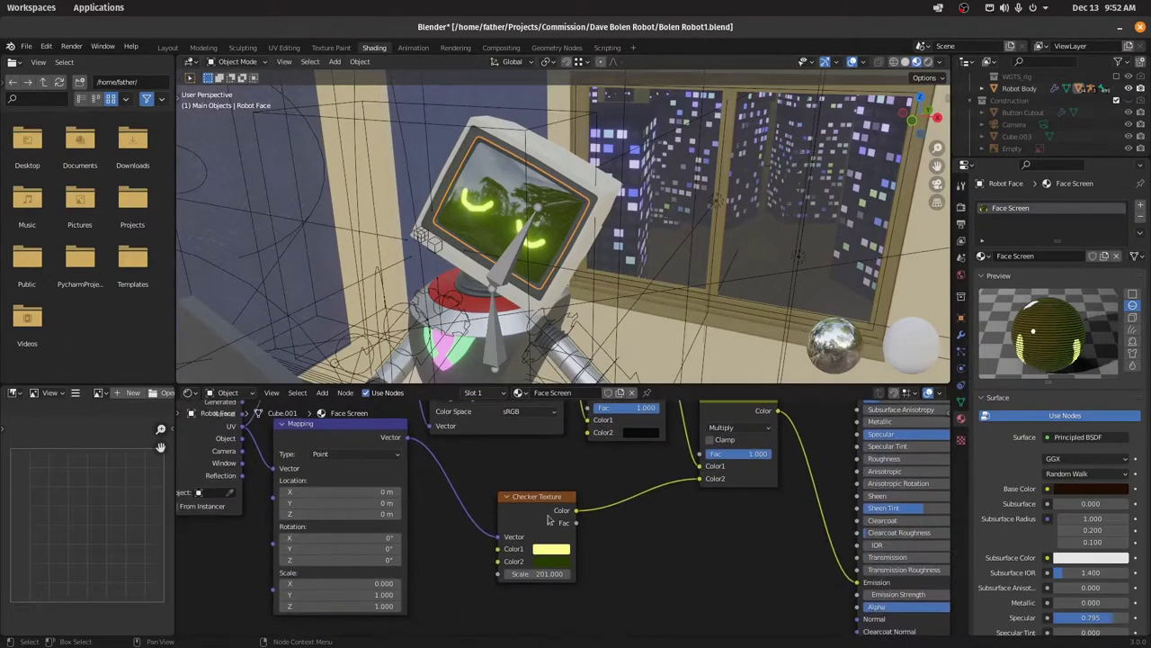
scroll(484, 197, up, 5)
shift+middle_drag(478, 200, 595, 255)
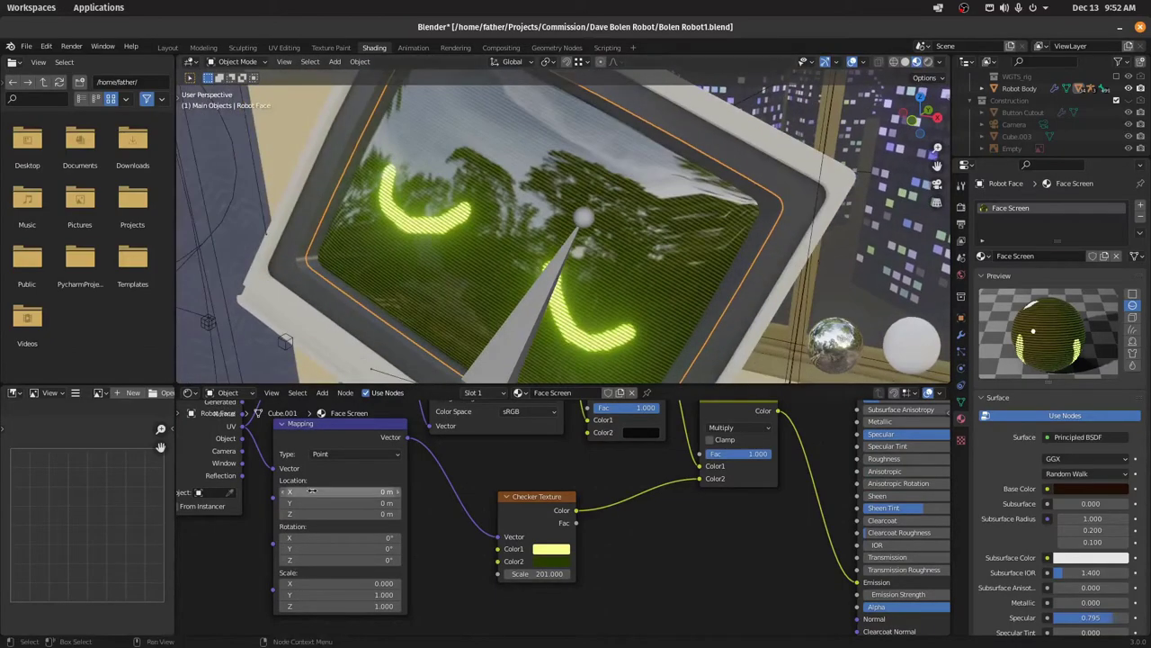
middle_drag(523, 488, 540, 570)
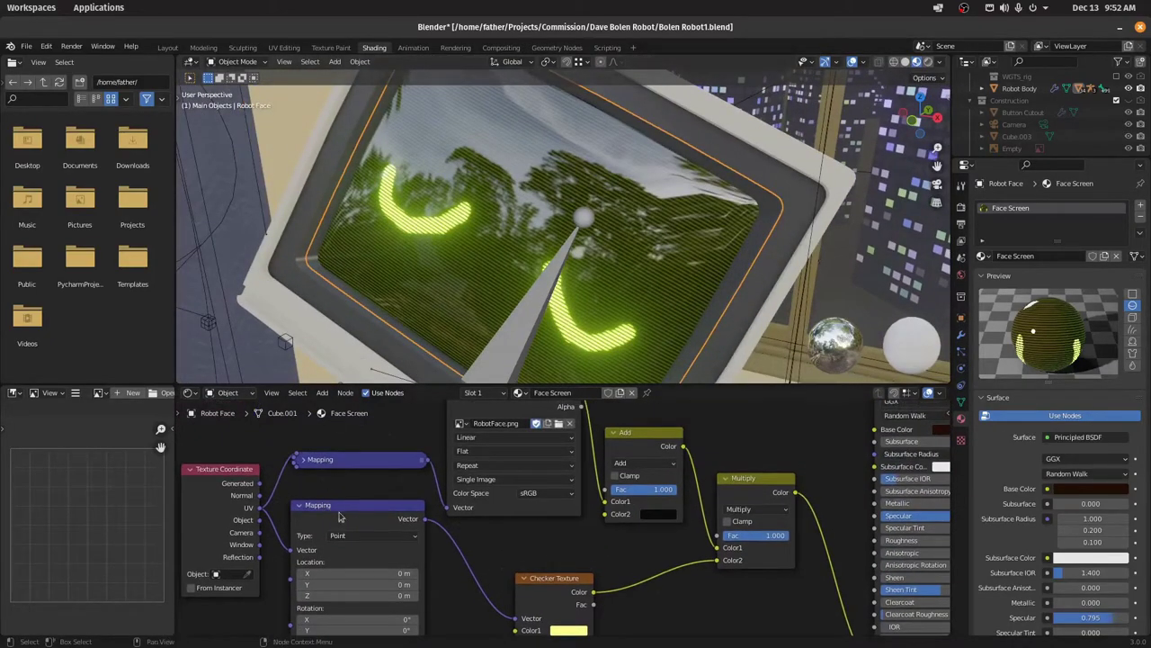
middle_drag(464, 578, 496, 458)
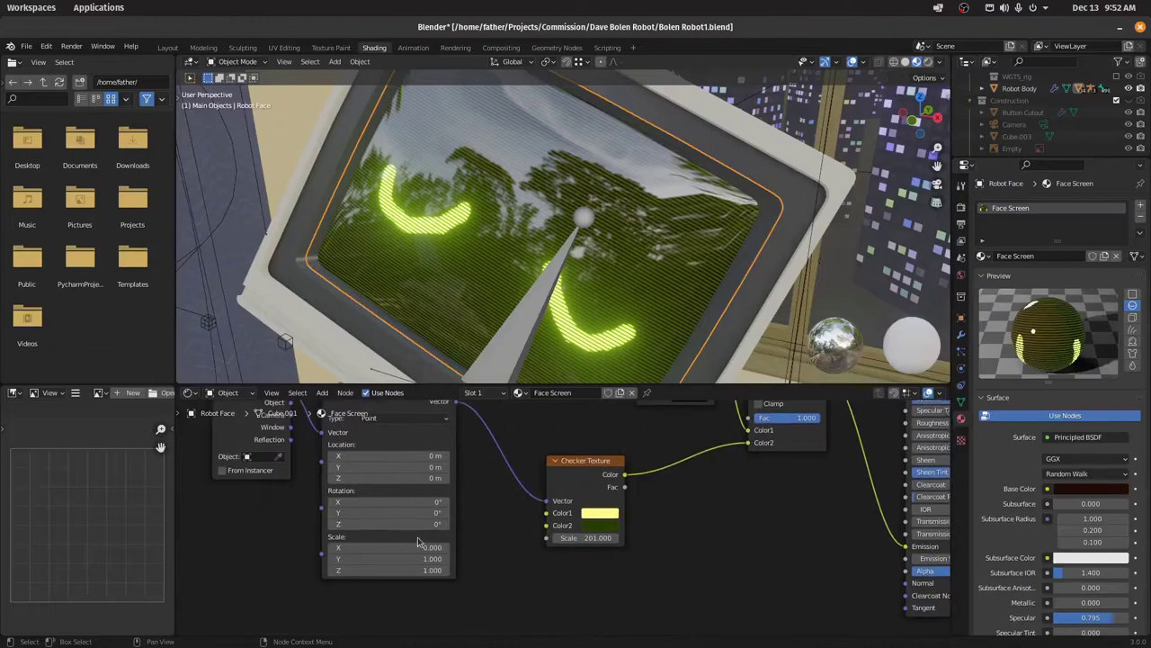
scroll(281, 559, up, 1)
scroll(391, 537, down, 1)
Set the face material's Checker Texture scale to 65.2 and its Mapping node's Y location to -2.2 m
drag(589, 537, 524, 537)
middle_drag(480, 478, 483, 503)
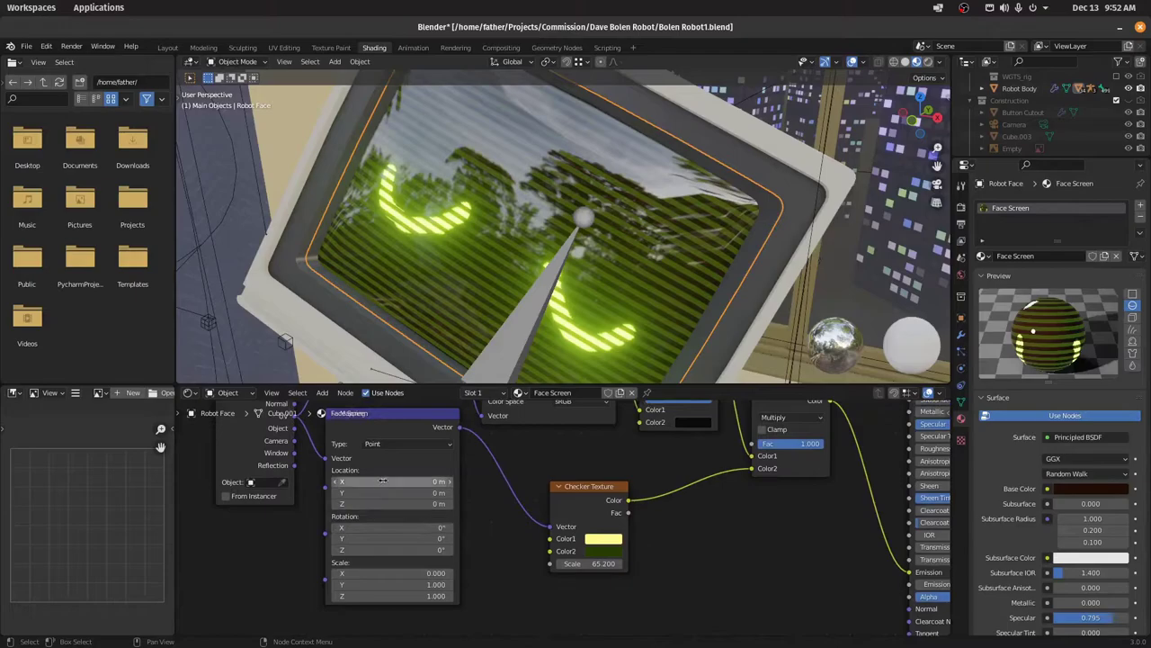
drag(376, 493, 433, 493)
drag(297, 493, 216, 493)
Select the flatscreen monitor and view its Computer Screen nodes together with the Fedora-bot OS display
middle_drag(600, 243, 595, 252)
middle_drag(500, 204, 481, 261)
scroll(440, 263, up, 5)
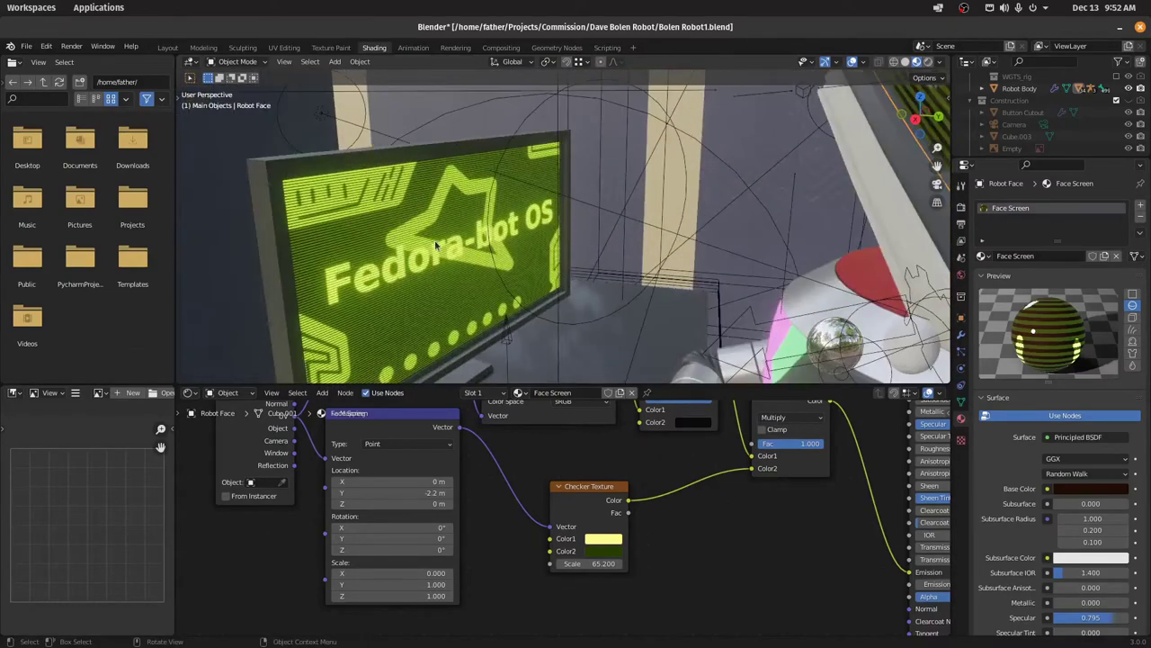
click(447, 295)
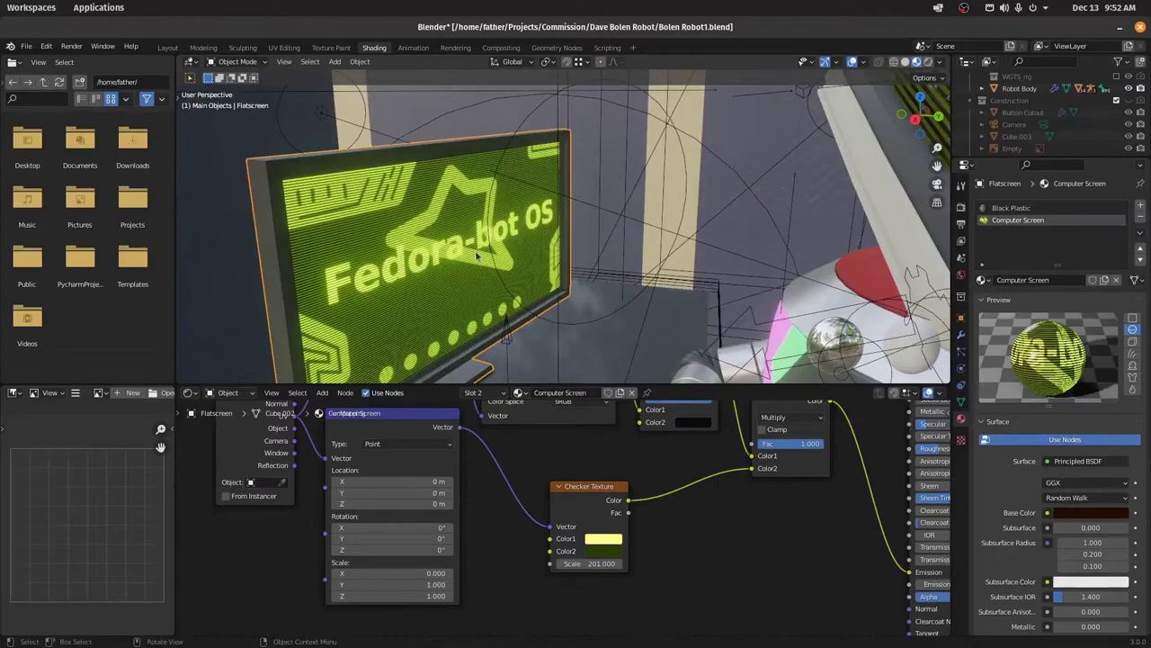
Select the robot's tie to show its Purple Buttons material and frame it in close-up
middle_drag(447, 363, 659, 252)
scroll(643, 252, down, 4)
click(465, 200)
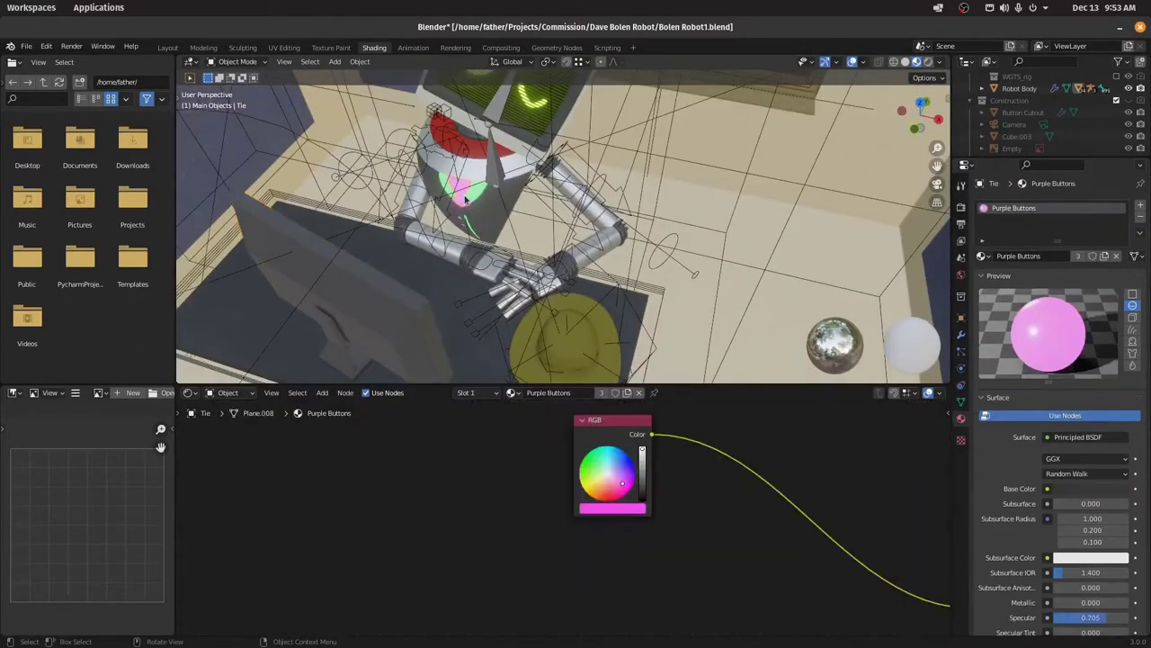
key(KP_Decimal)
middle_drag(465, 200, 607, 211)
Move the upper vertices of the topmost wide purple button in the Buttons mesh to stretch its shape
click(549, 217)
key(Tab)
key(b)
drag(549, 201, 551, 200)
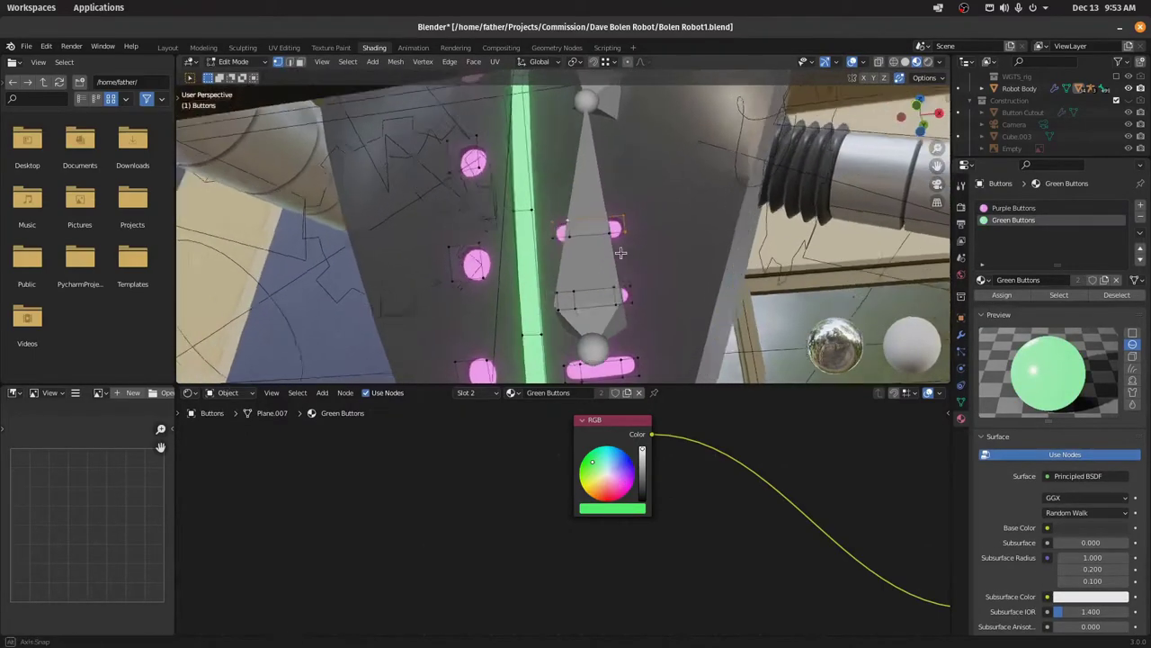
middle_drag(614, 255, 500, 302)
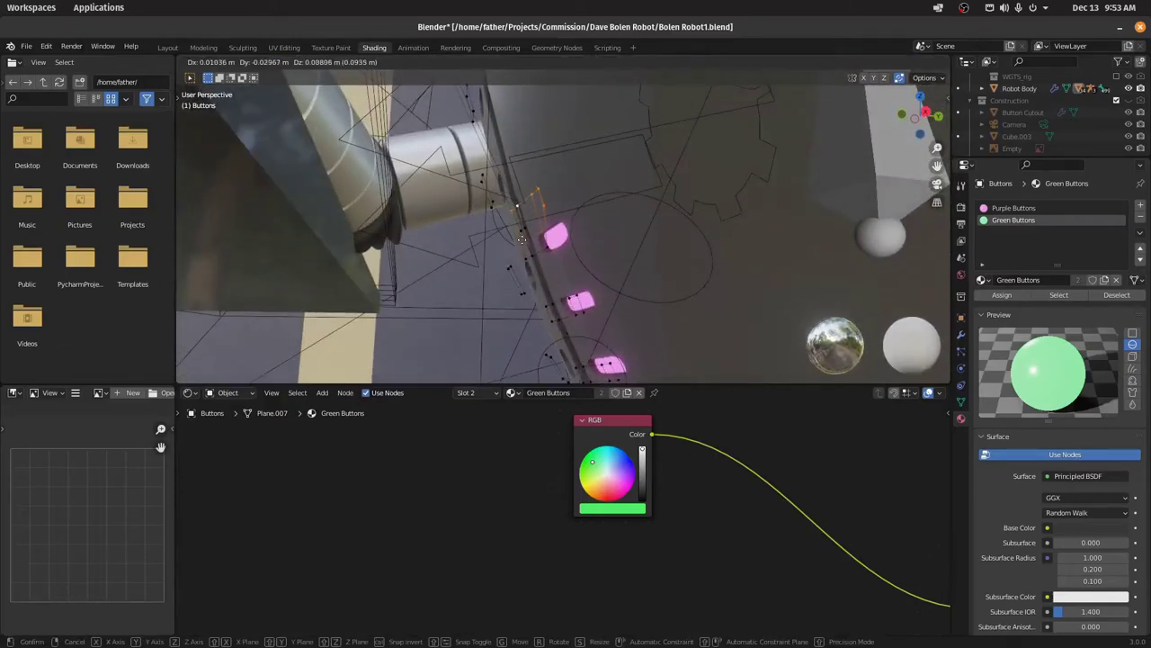
click(521, 239)
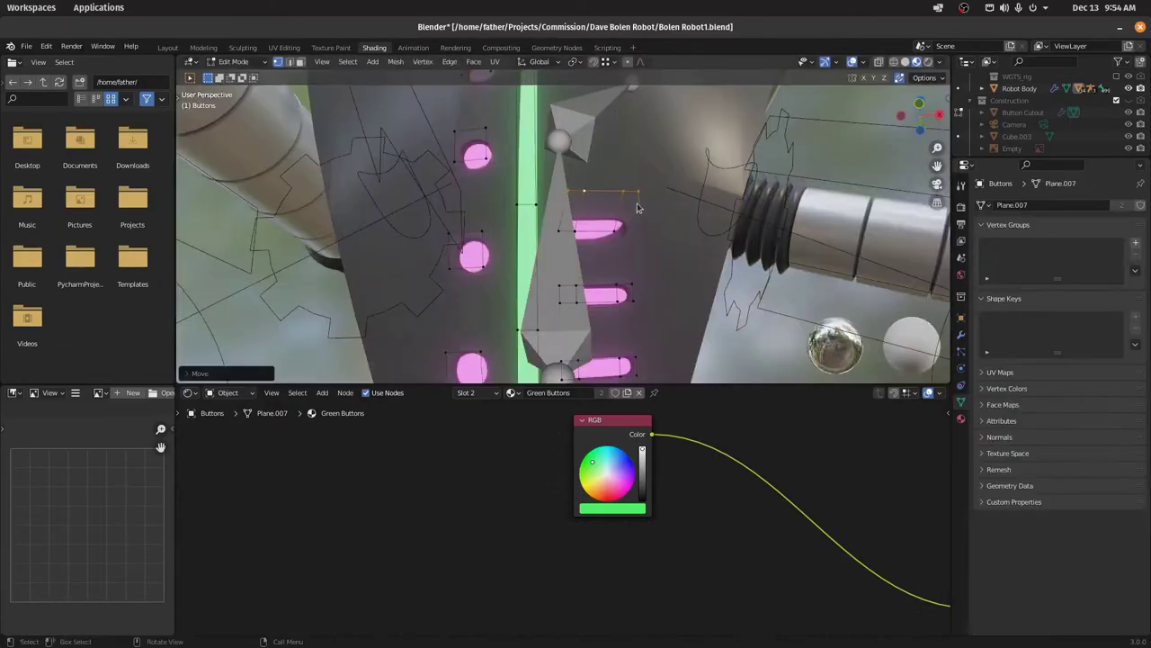
Examine the buttons and tie on the robot's chest in both Edit Mode and Object Mode
middle_drag(661, 236, 612, 277)
key(Tab)
key(Tab)
scroll(601, 293, down, 4)
scroll(584, 261, up, 3)
key(Tab)
scroll(635, 255, down, 3)
scroll(657, 297, down, 2)
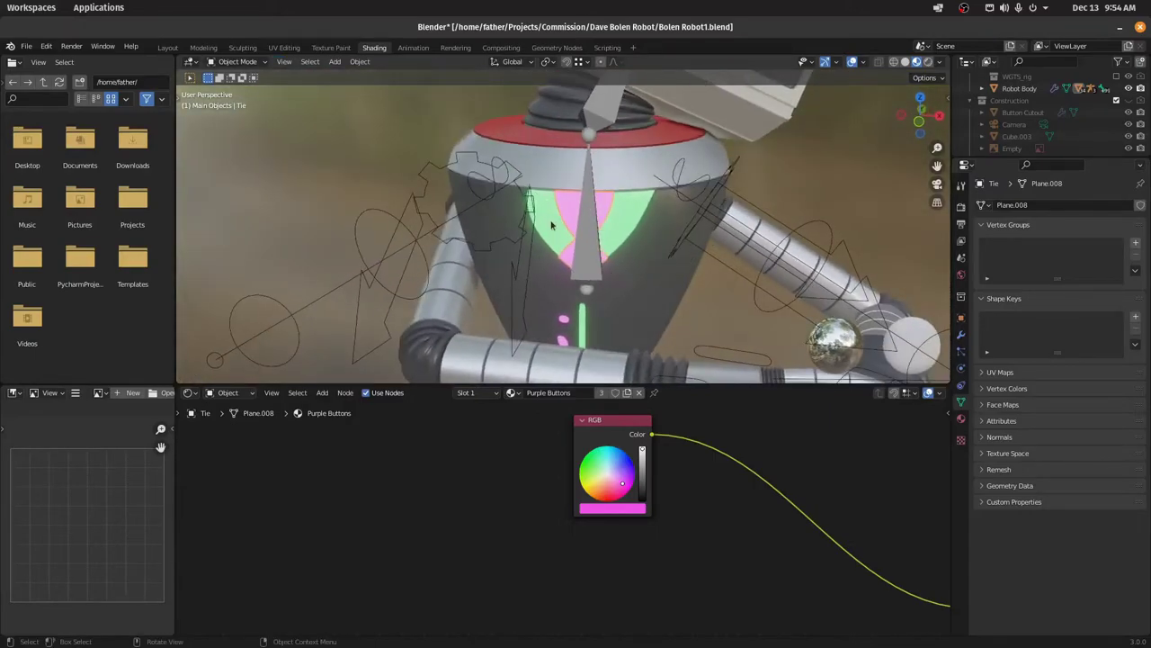
Slide an upper corner vertex of the green chest panel in the Buttons mesh along its edge
scroll(592, 217, up, 2)
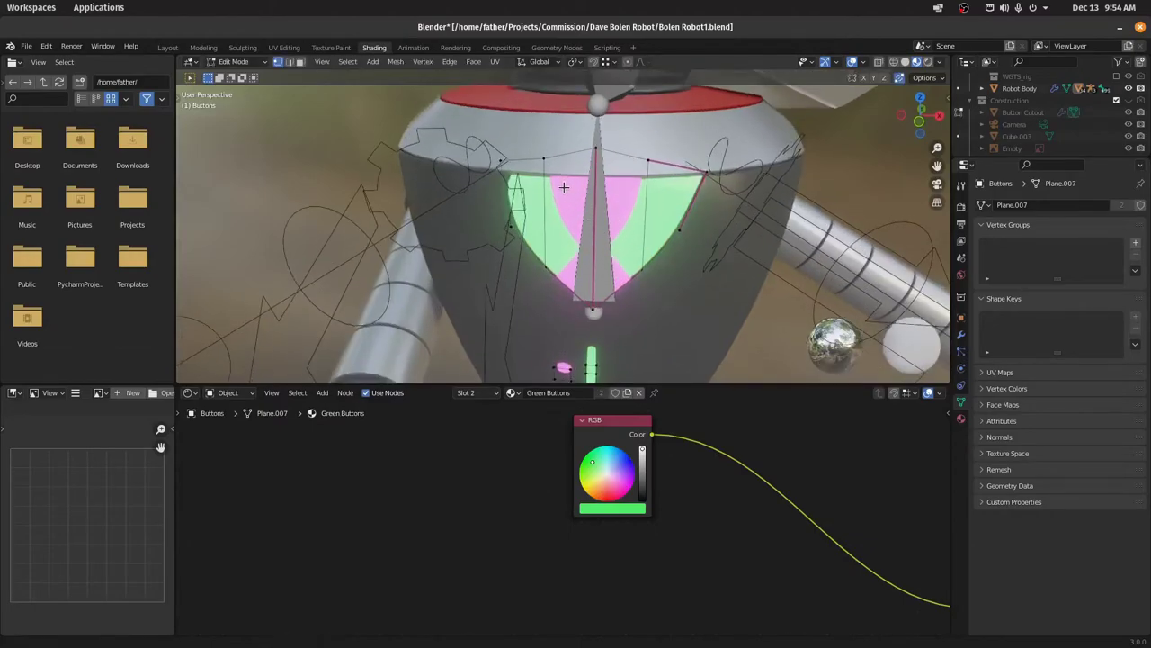
middle_drag(564, 188, 574, 183)
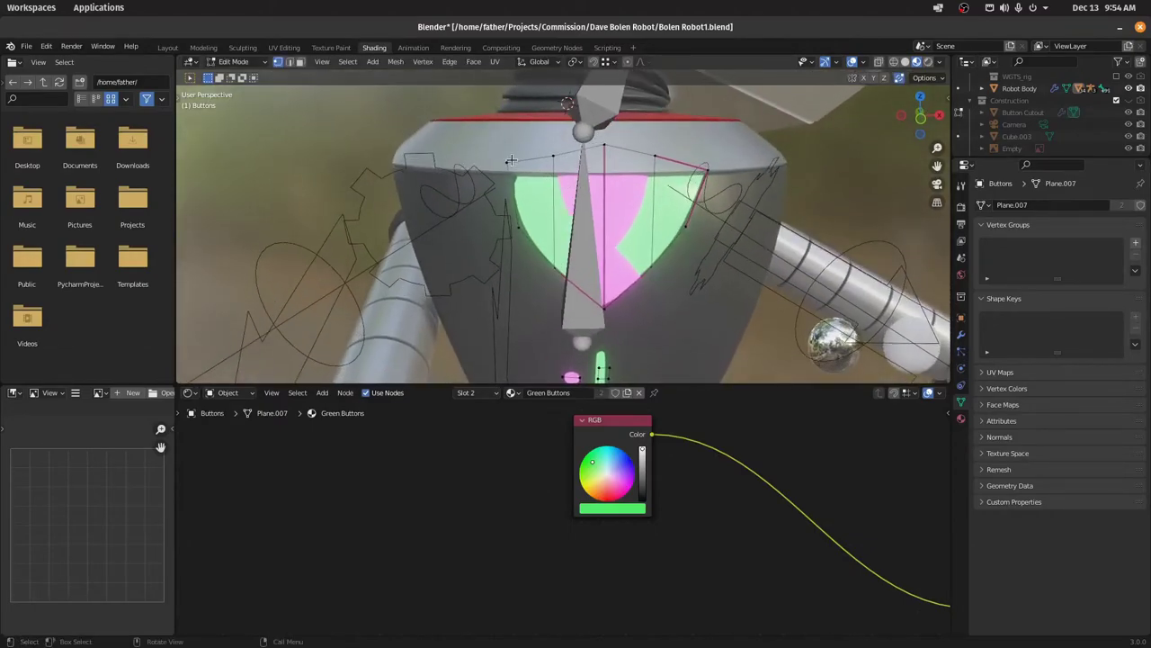
middle_drag(510, 160, 549, 175)
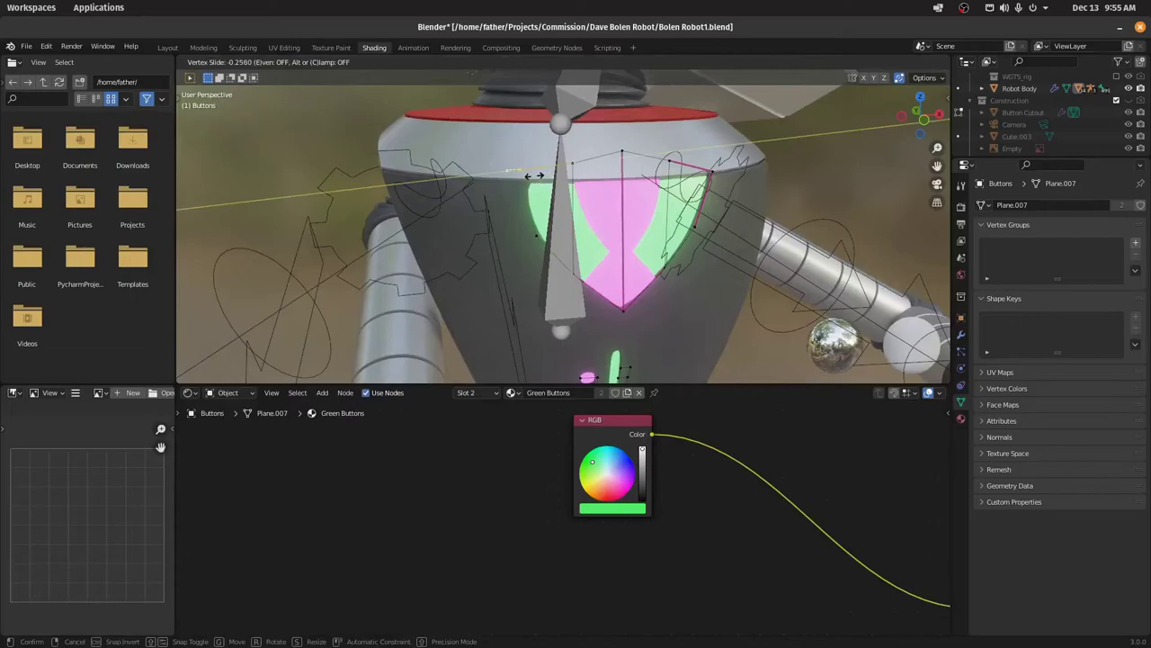
key(Tab)
Select the robot body and inspect its chest, arms and striped face from several angles
click(470, 236)
middle_drag(471, 237, 594, 291)
scroll(593, 291, down, 4)
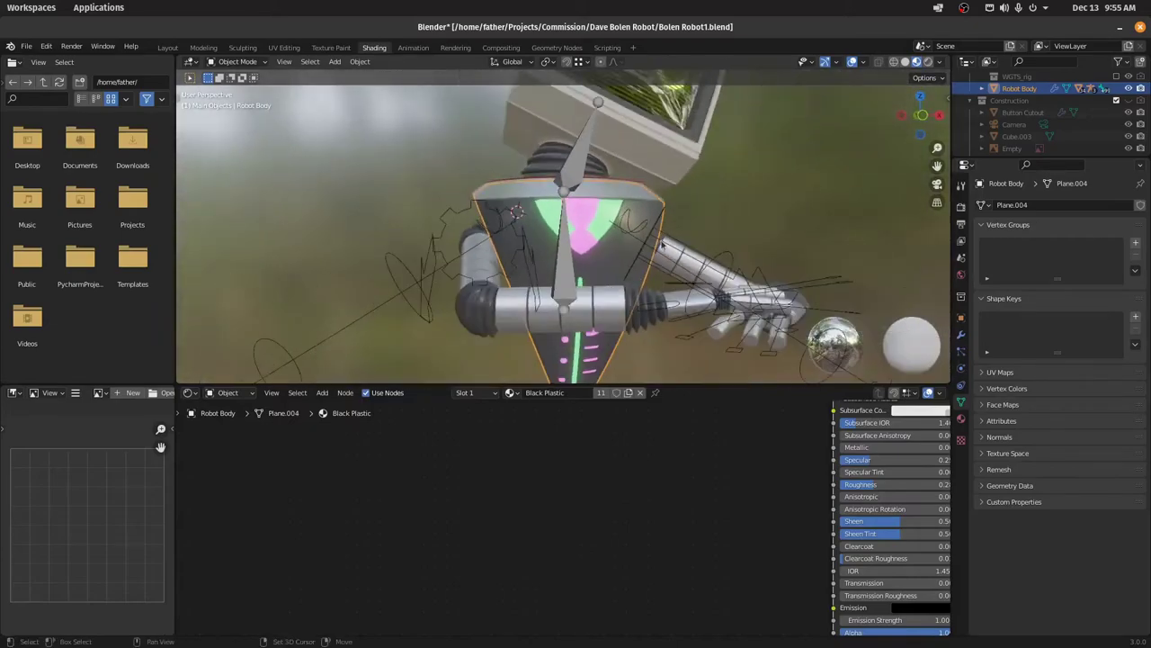
middle_drag(677, 273, 594, 235)
scroll(612, 188, up, 3)
middle_drag(618, 194, 576, 272)
scroll(617, 236, down, 2)
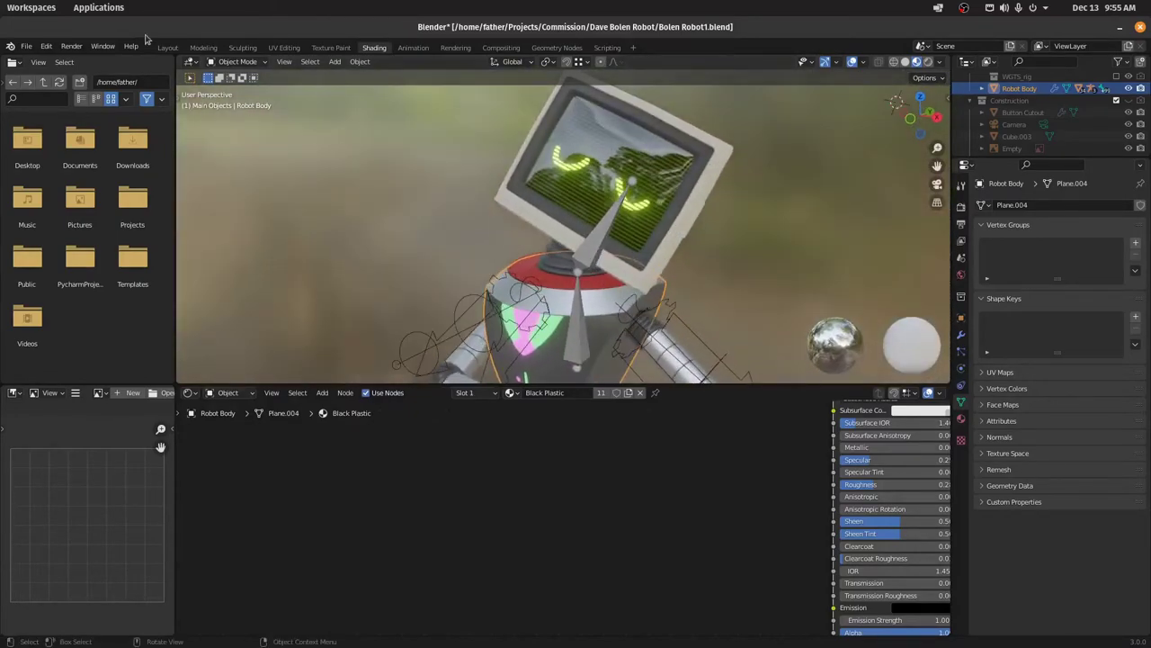
Switch to the Layout workspace and frame the robot body in the rendered view
click(167, 47)
key(KP_Decimal)
scroll(435, 318, down, 4)
middle_drag(414, 330, 485, 329)
scroll(894, 184, up, 2)
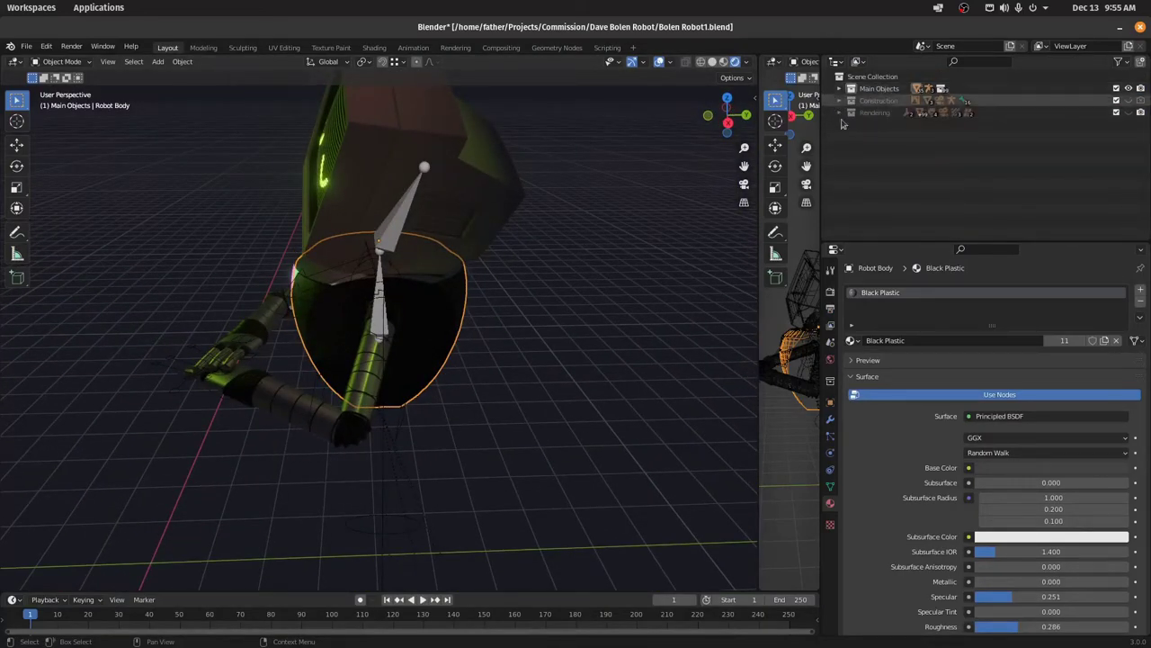
Isolate the Construction collection, isolate the Rendering collection, and add Main Objects back to show the full office scene
middle_drag(414, 322, 430, 464)
scroll(501, 264, down, 2)
key(2)
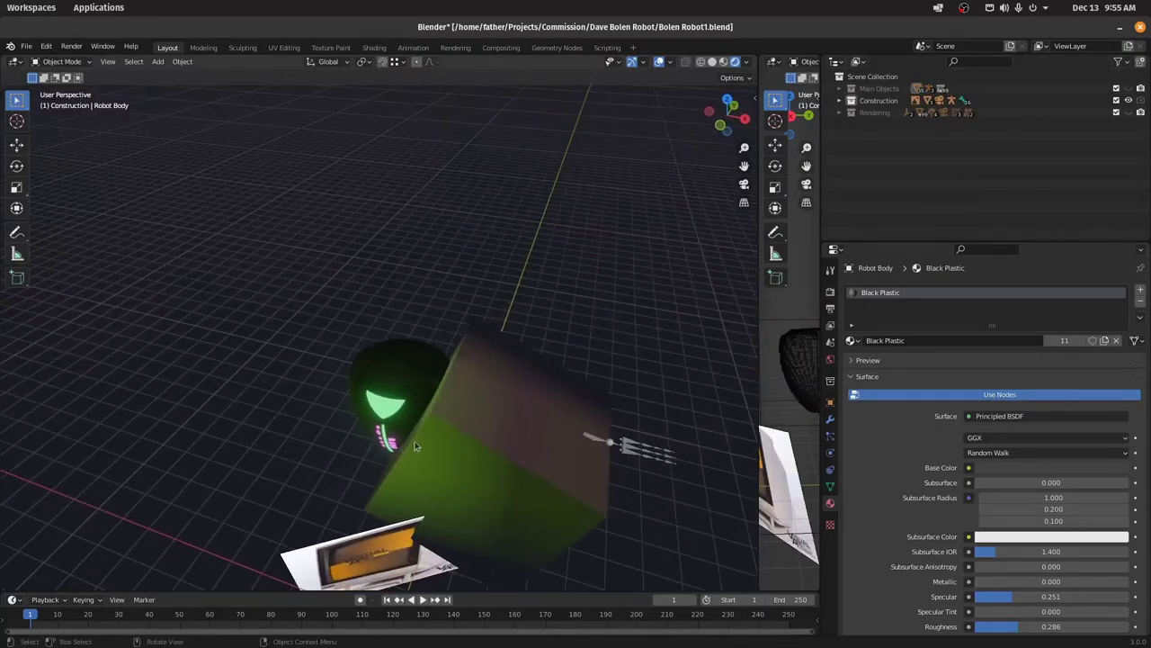
key(3)
middle_drag(461, 381, 476, 343)
key(shift+1)
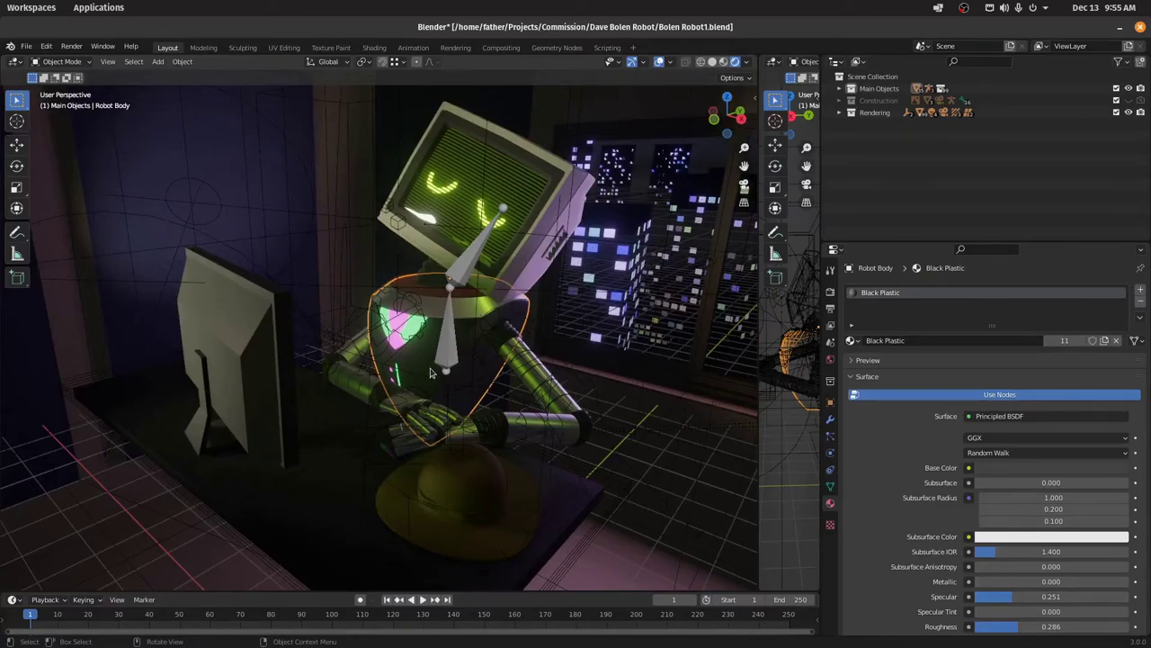